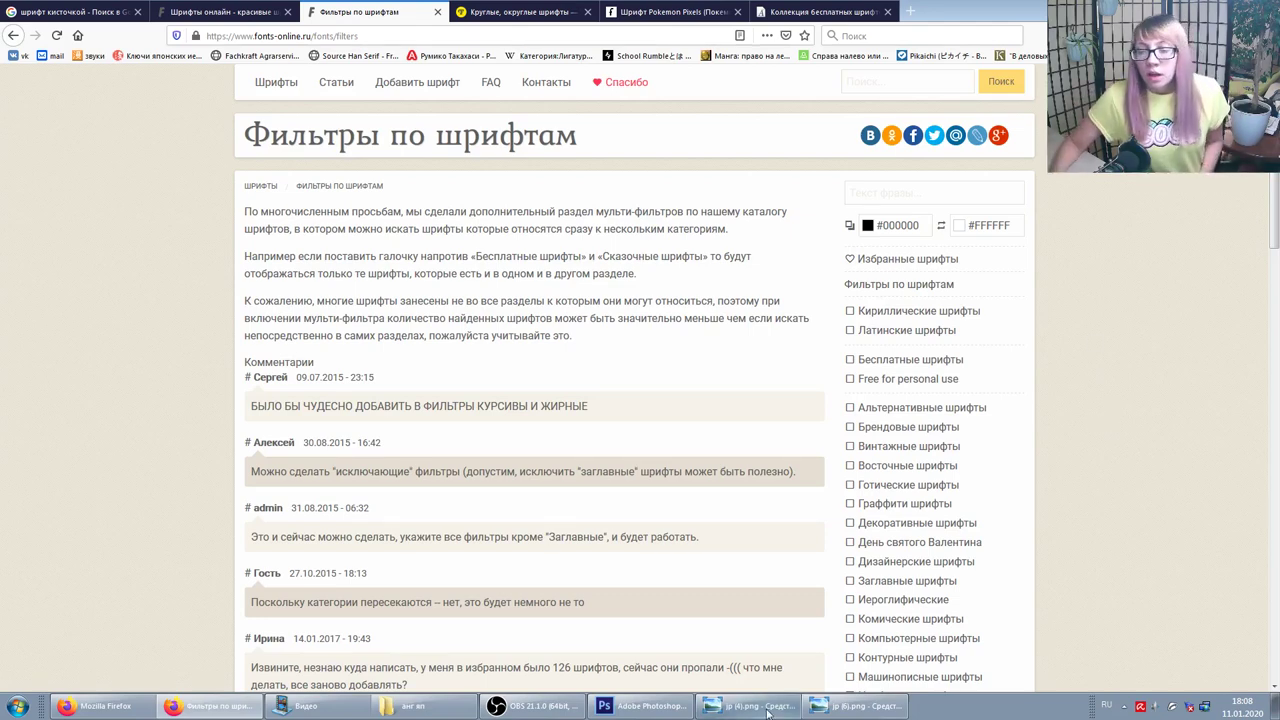
Step: Inspect the enlarged manga page image, then return to the fonts-online filters page
click(860, 706)
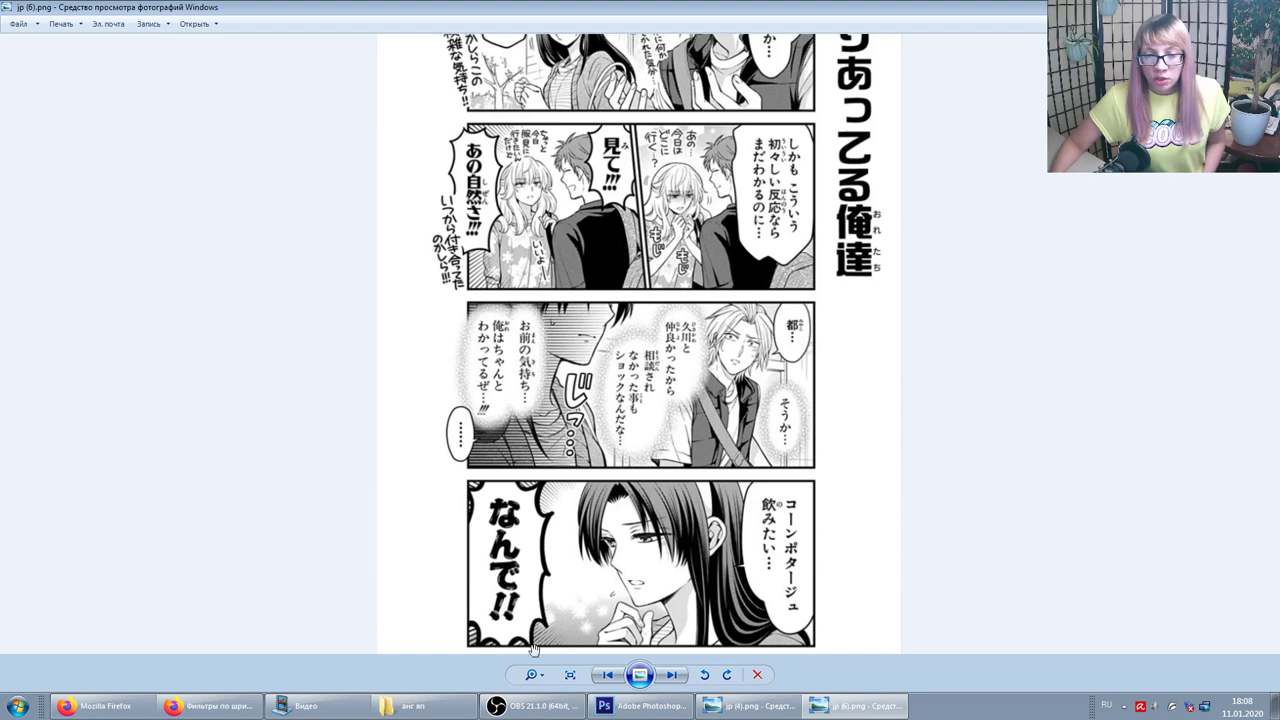
scroll(436, 562, up, 5)
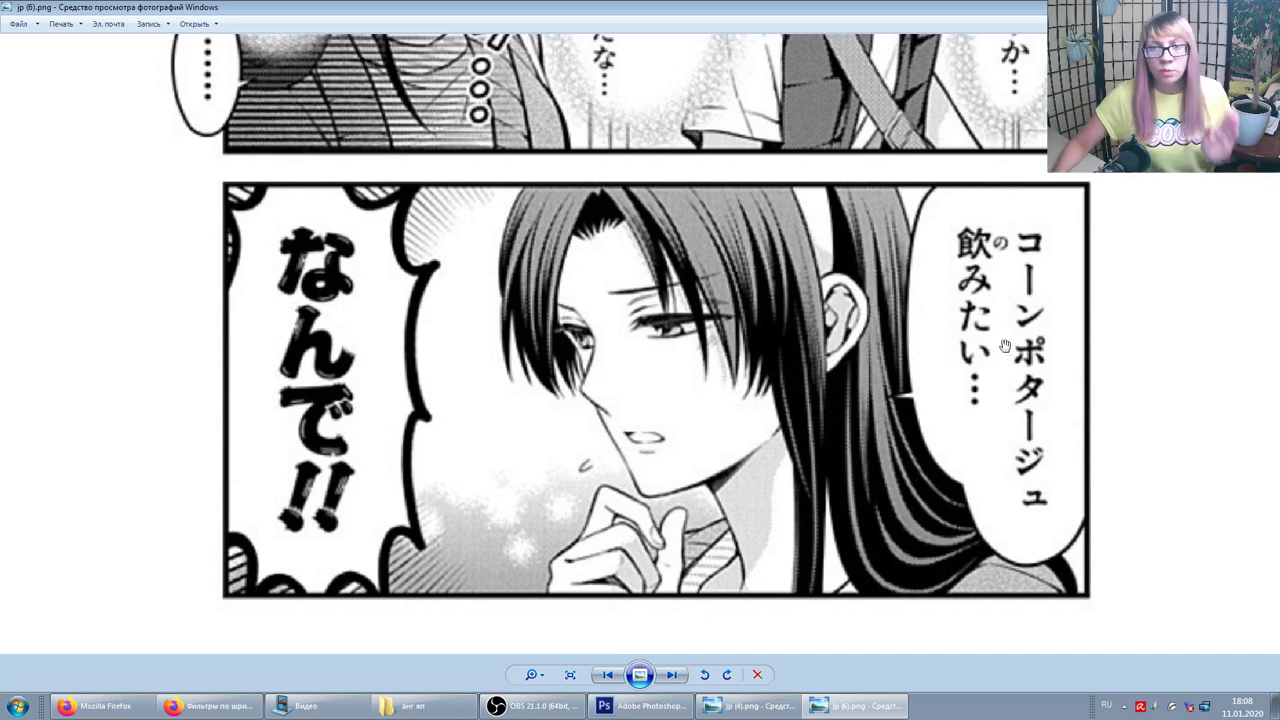
drag(590, 288, 593, 331)
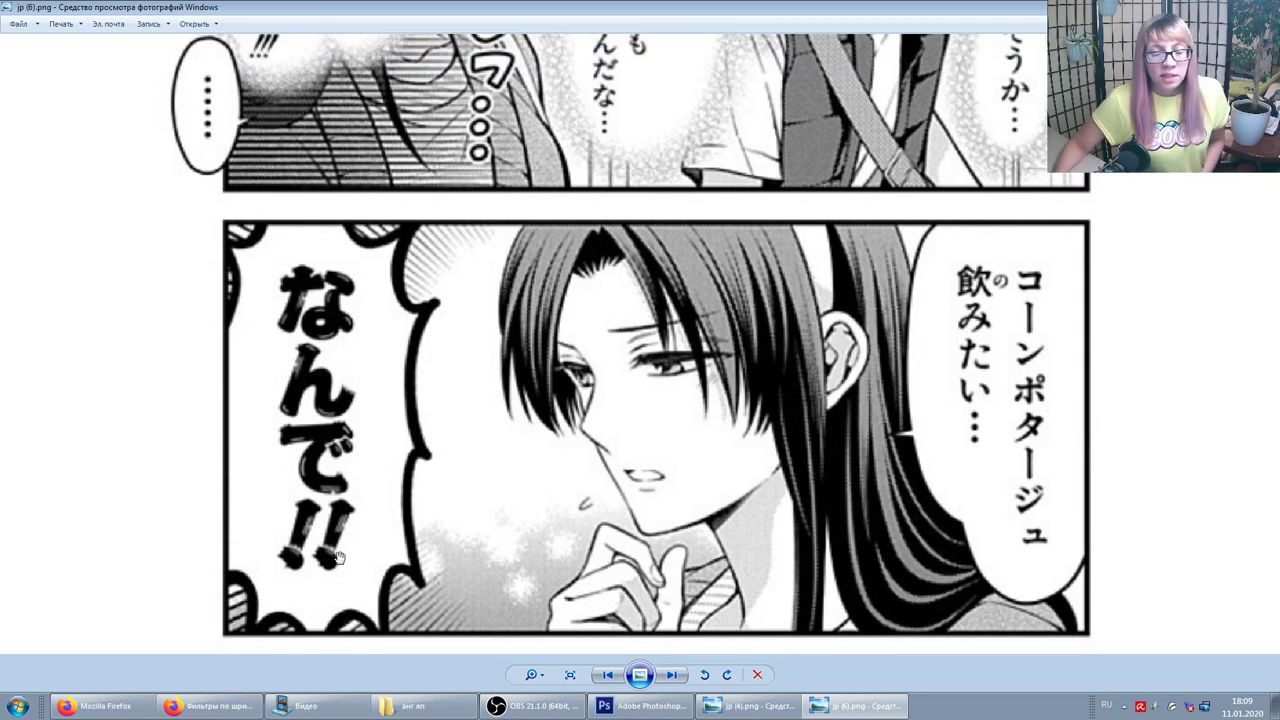
click(210, 706)
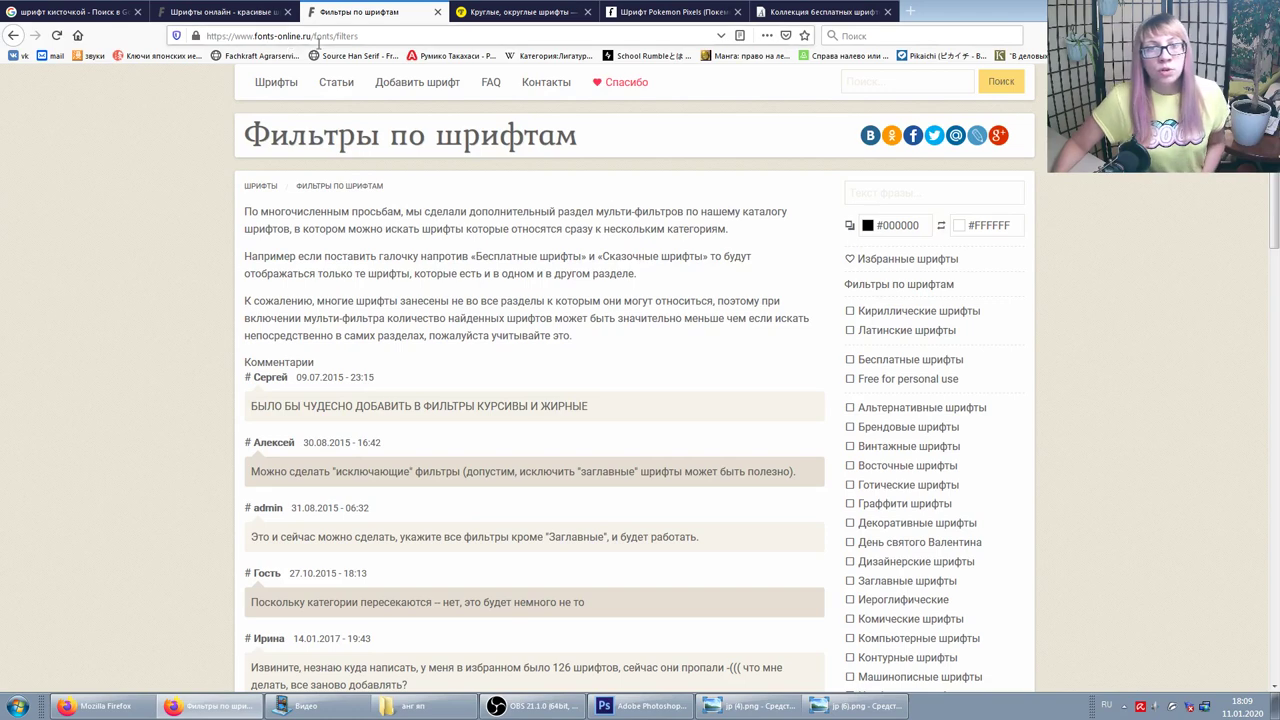
Step: Browse facefont's rounded fonts list, including VAG World Bold and a_FuturaRound Bold
click(518, 12)
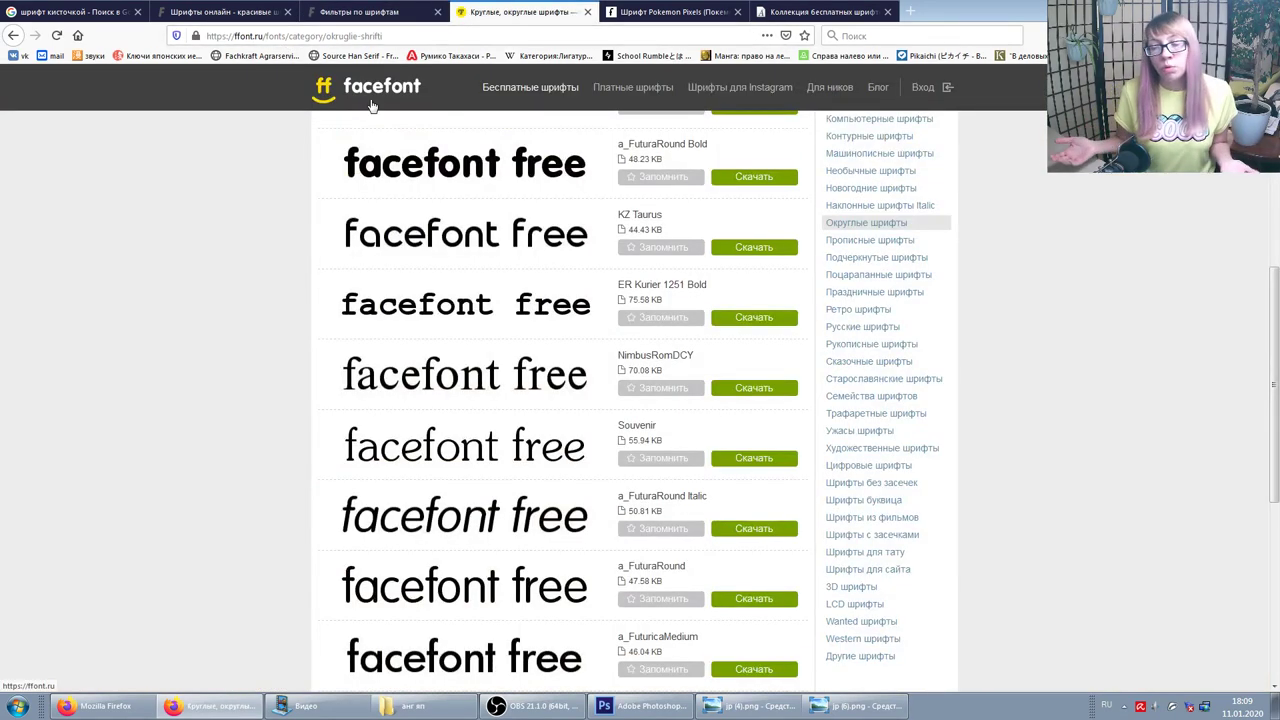
scroll(937, 289, up, 5)
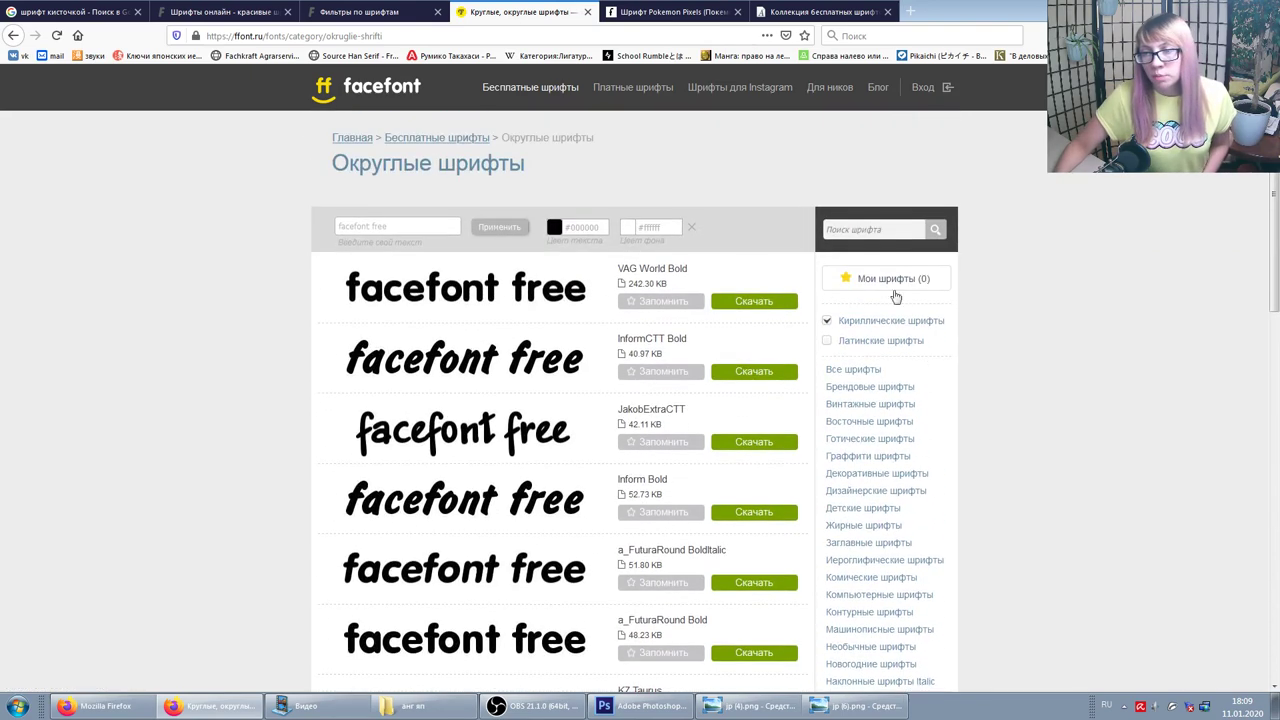
scroll(896, 297, down, 5)
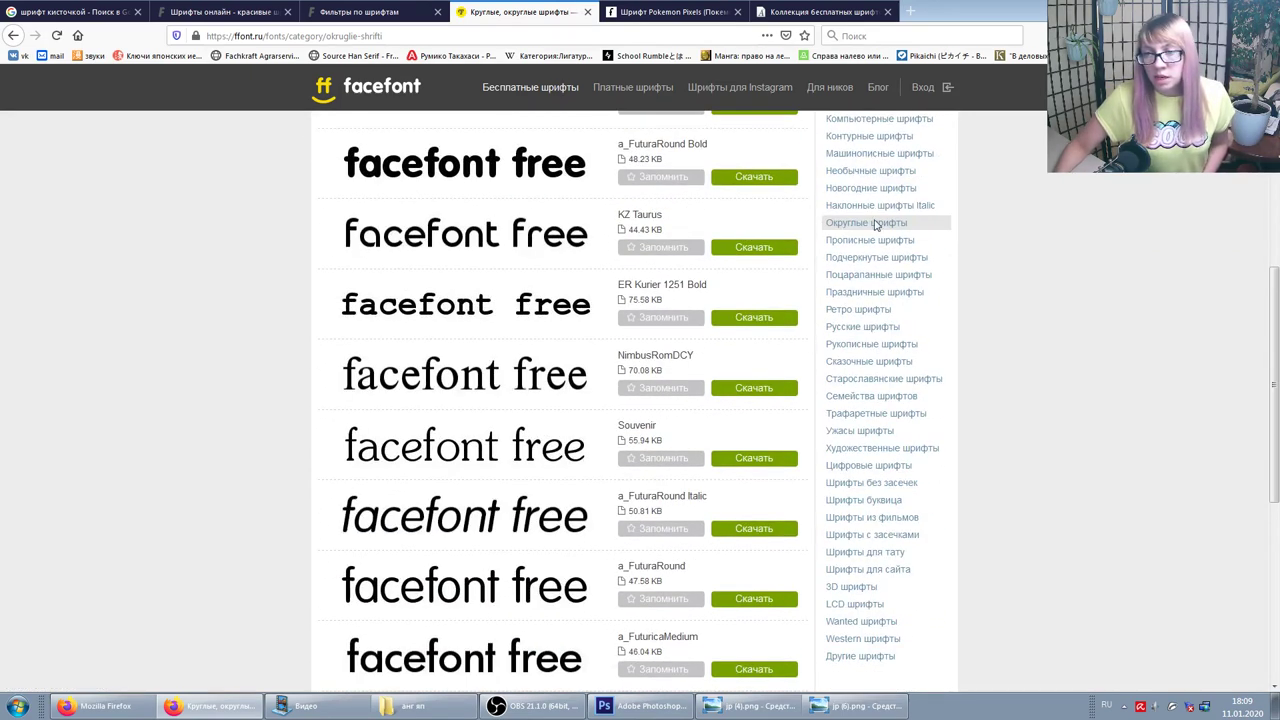
scroll(875, 225, up, 3)
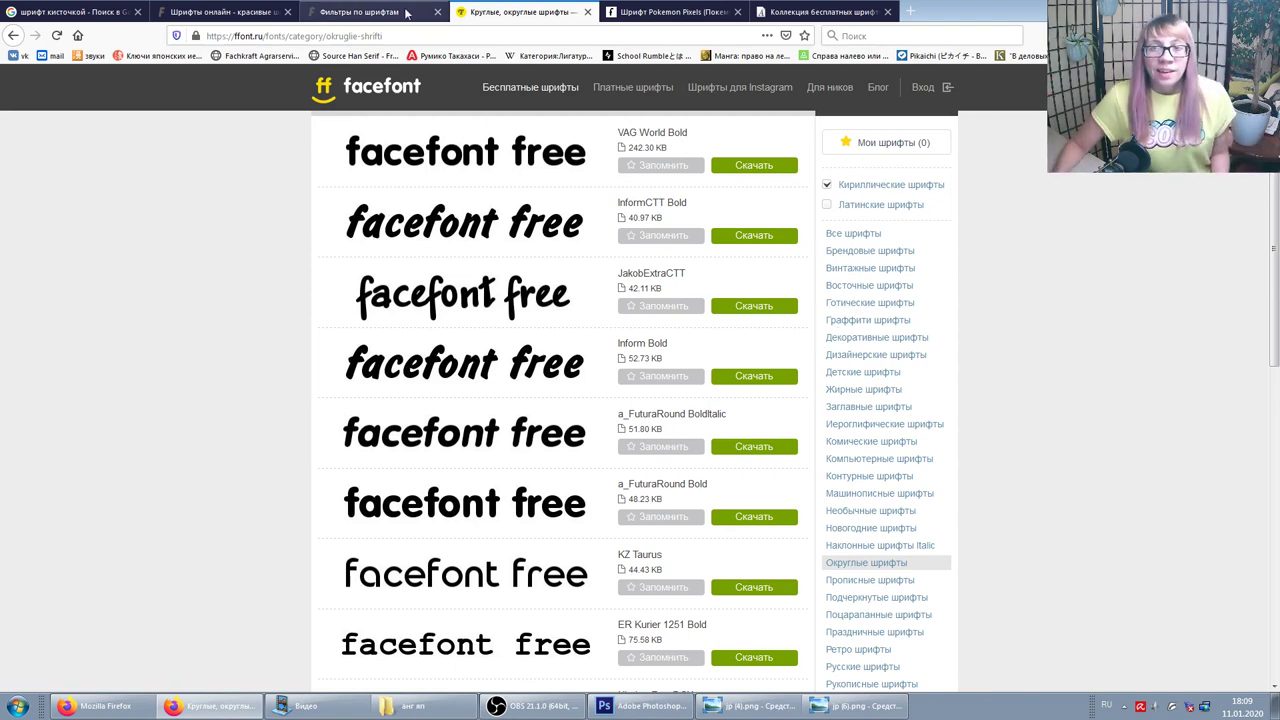
click(380, 10)
click(495, 10)
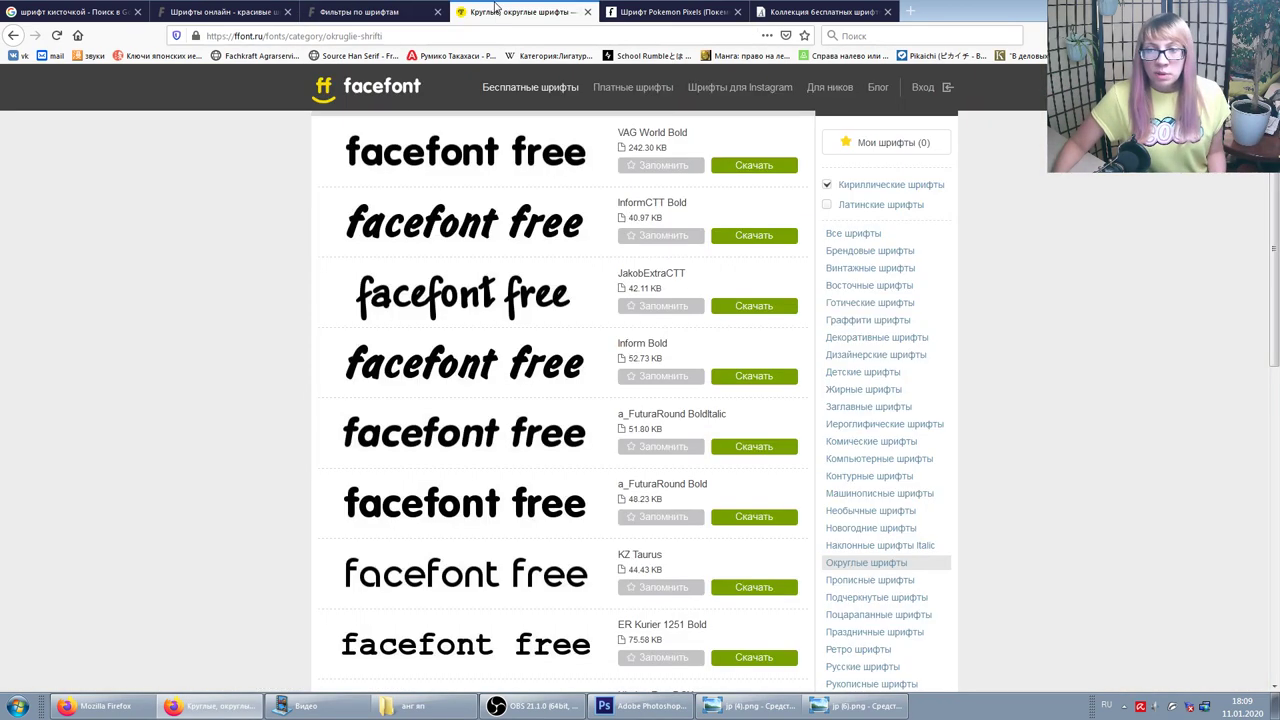
scroll(626, 184, up, 3)
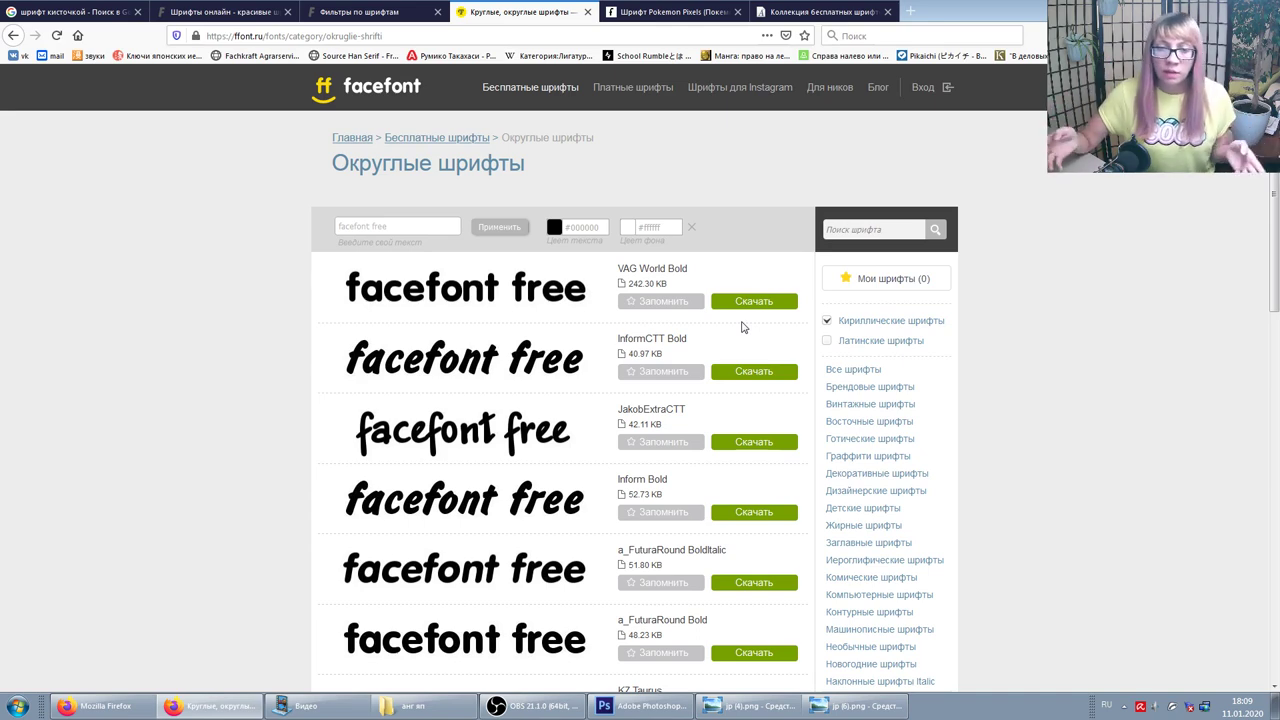
scroll(480, 360, down, 5)
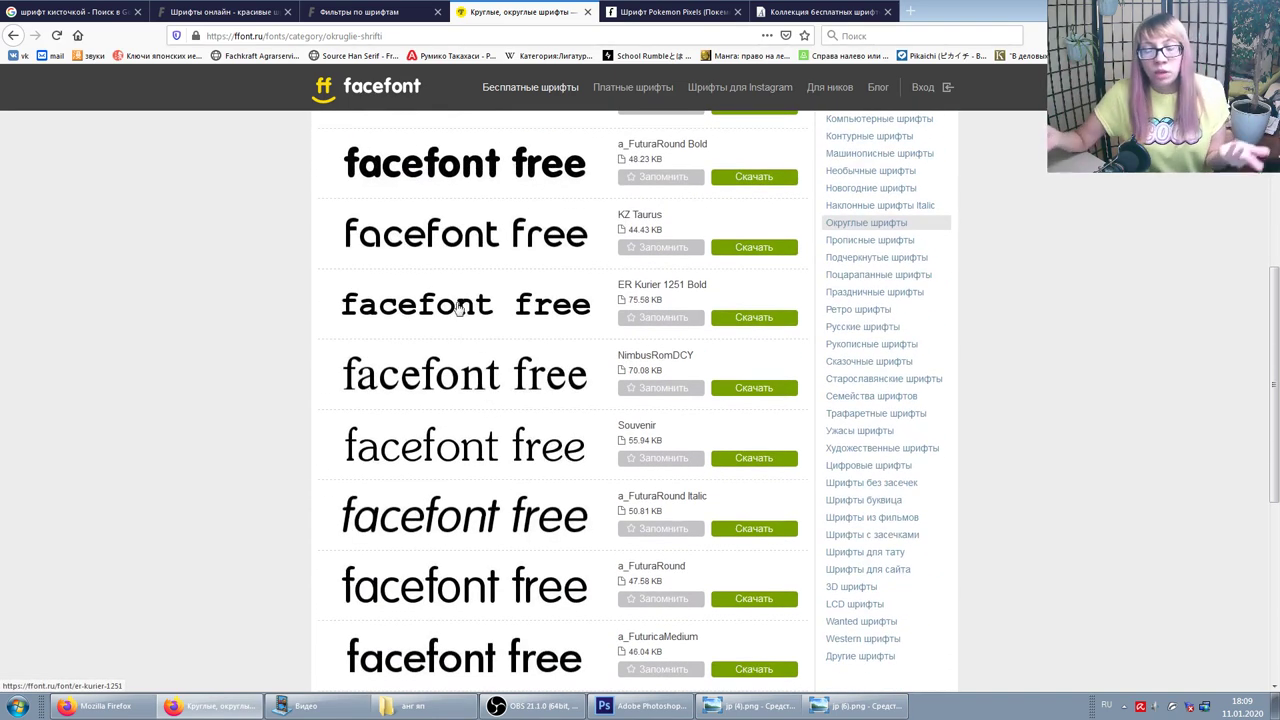
scroll(1091, 357, up, 2)
scroll(943, 280, up, 2)
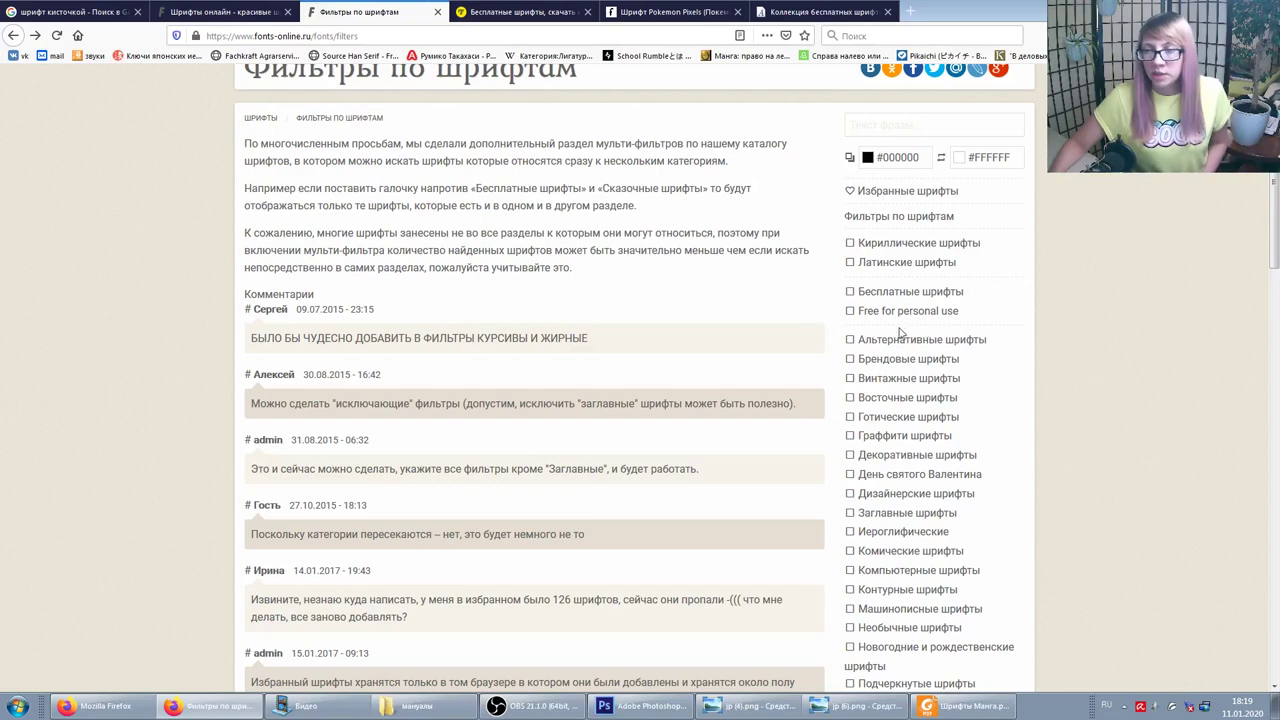
Step: Scroll through the fonts-online category checklist, then move to the Pokemon Pixels font tab
scroll(900, 333, down, 2)
scroll(897, 310, down, 3)
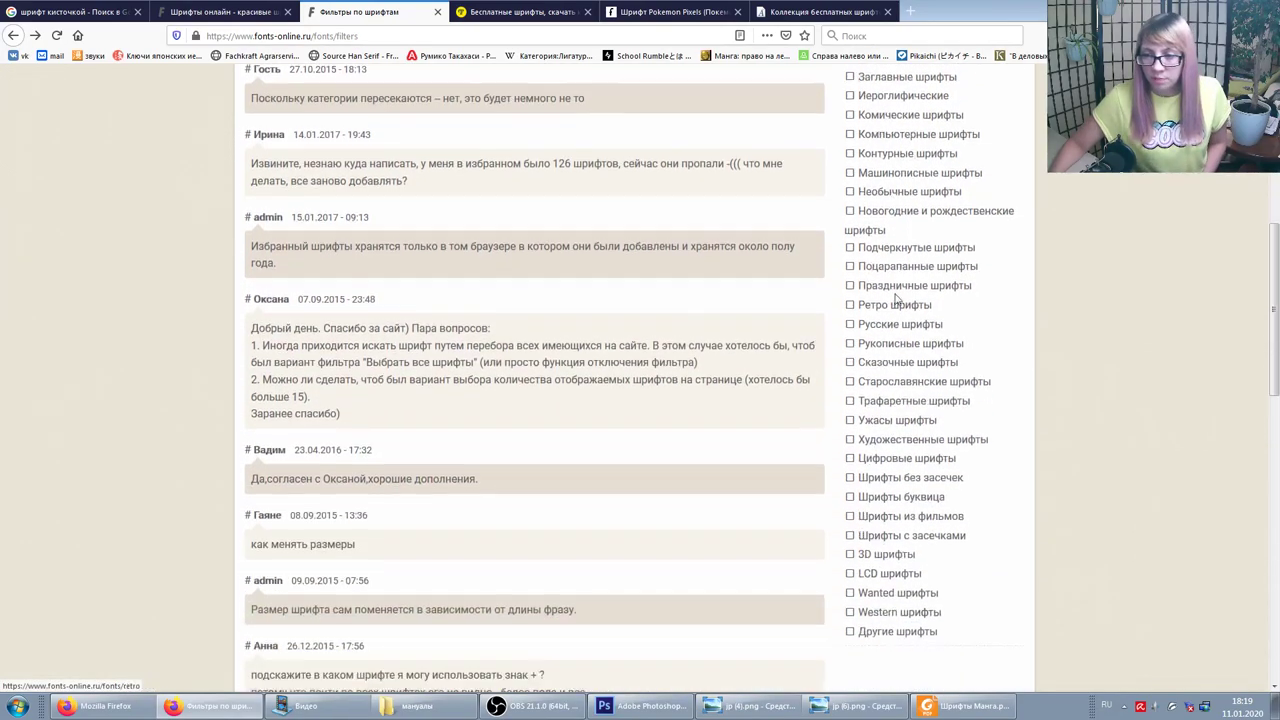
scroll(898, 310, down, 5)
scroll(900, 330, up, 4)
scroll(902, 310, up, 4)
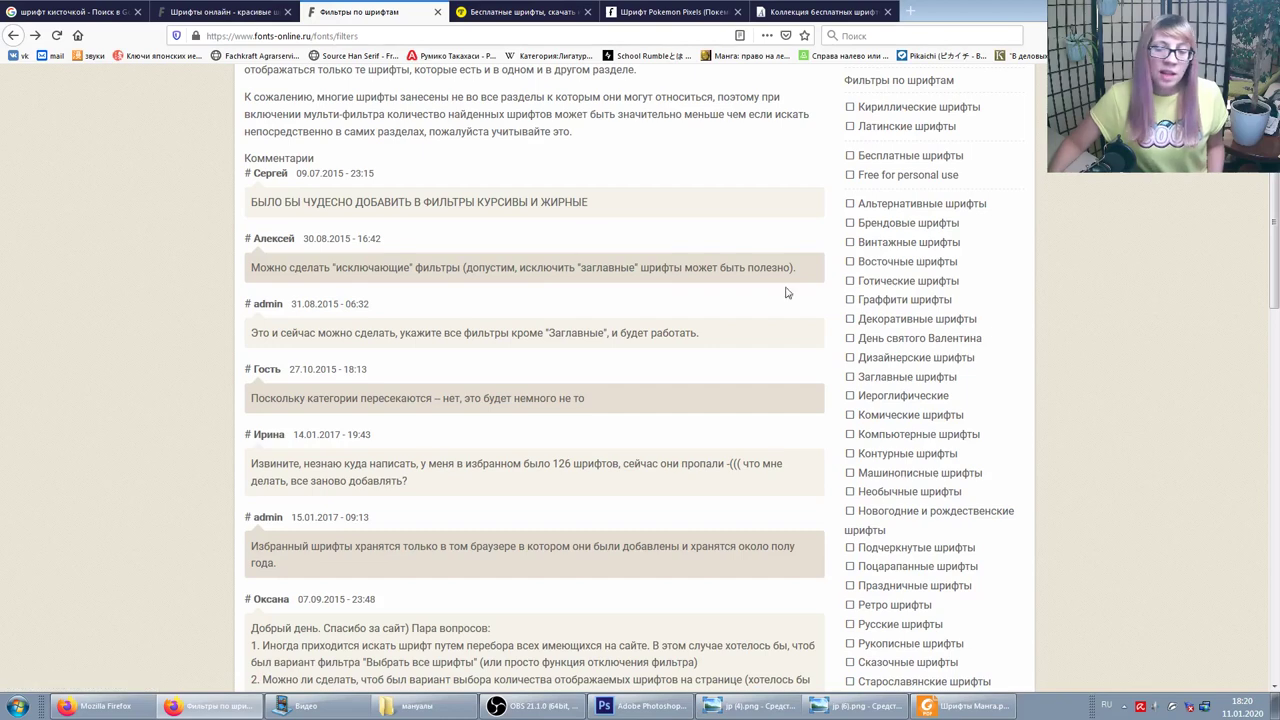
scroll(700, 330, down, 5)
key(ctrl+Tab)
key(ctrl+Tab)
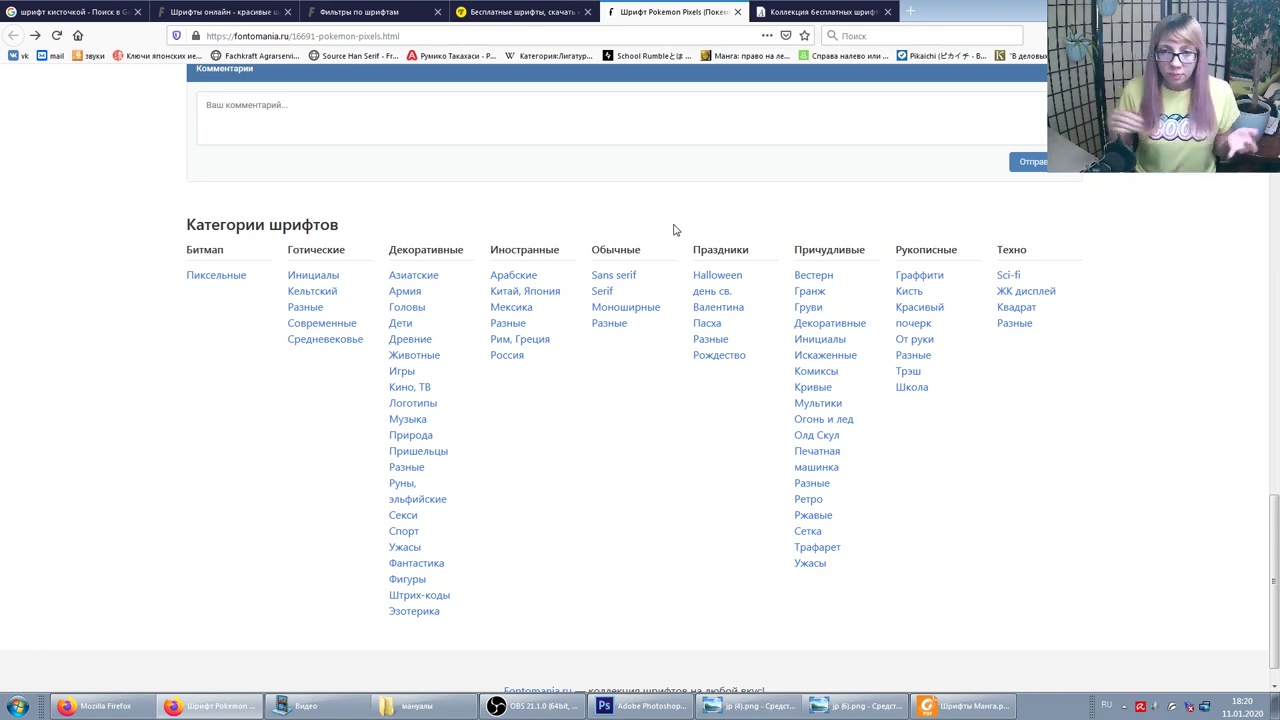
Step: Bring up the jp (6).png manga panel with the なんで!! speech bubble
click(857, 706)
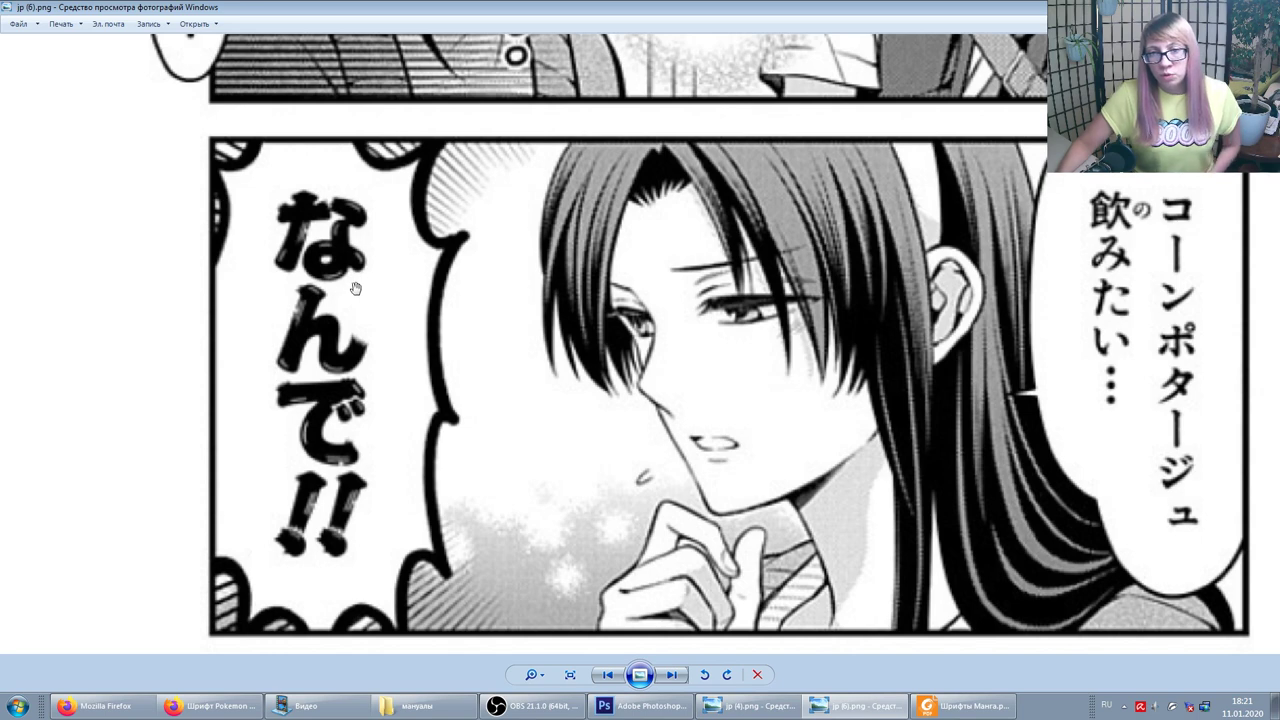
Step: Zoom on the jp (6).png panel, then return to the fonts-online filters tab in Firefox
scroll(370, 240, down, 1)
scroll(340, 335, down, 1)
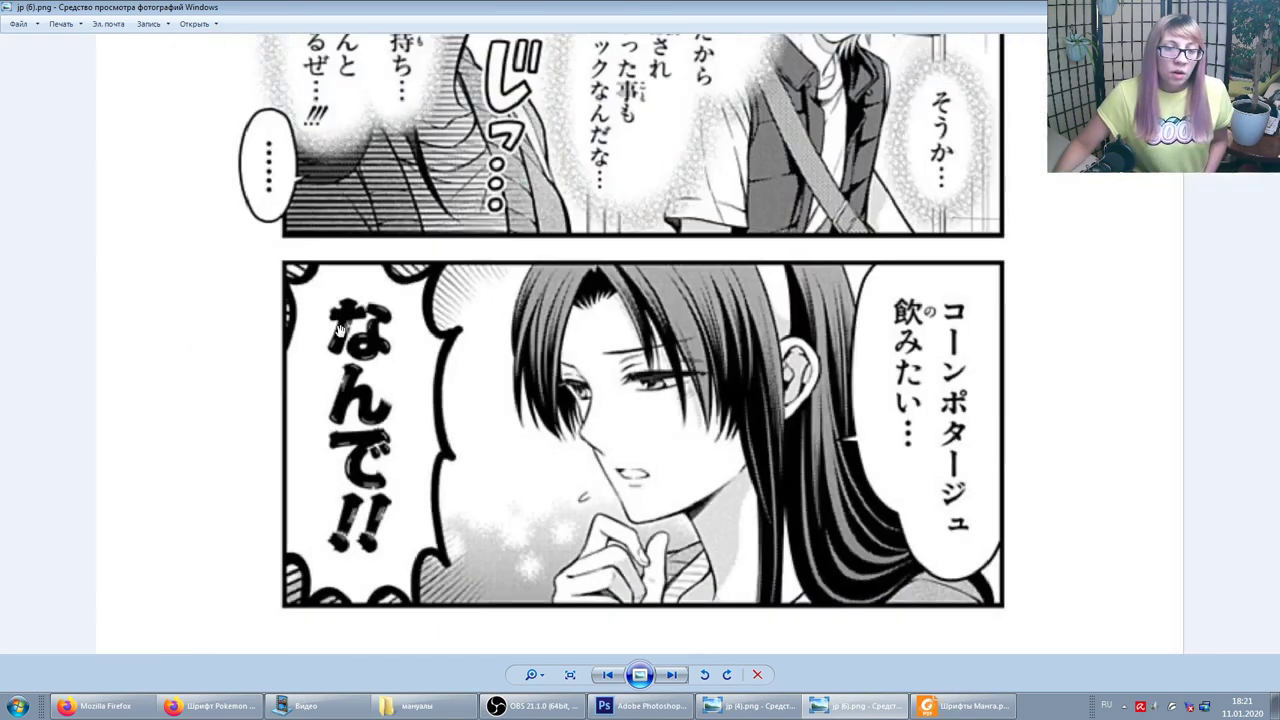
scroll(385, 343, up, 2)
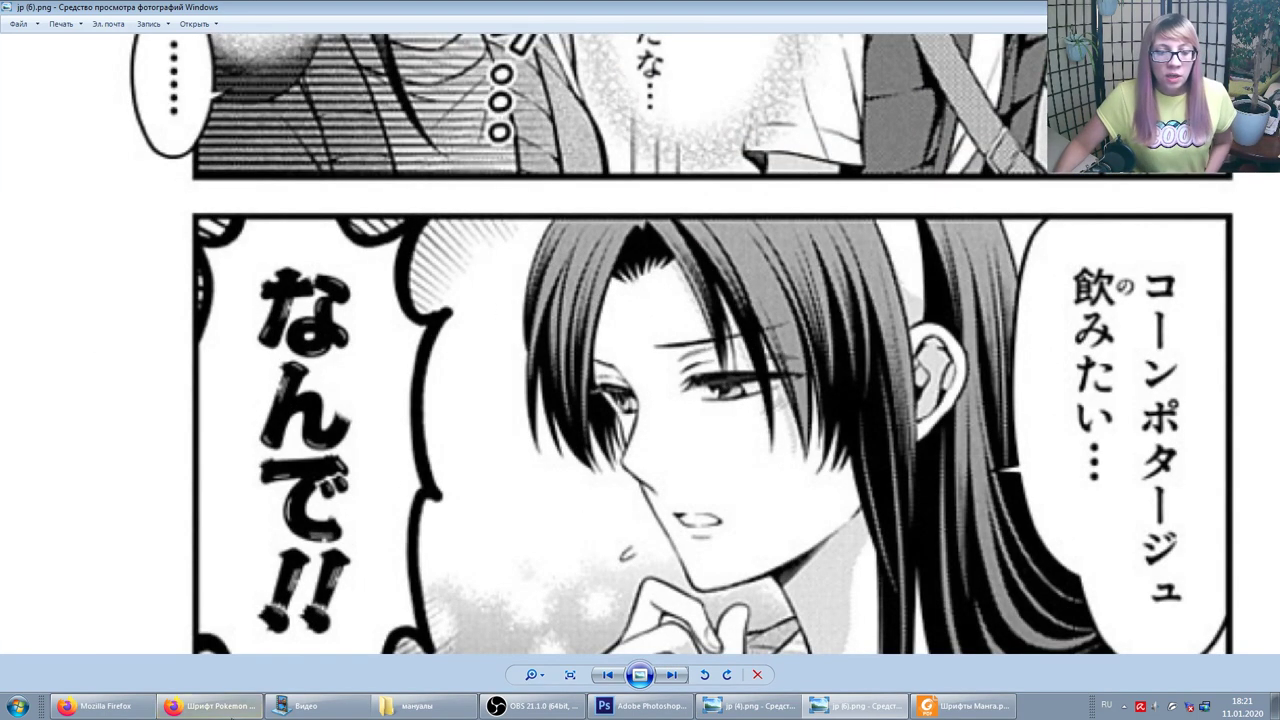
click(210, 706)
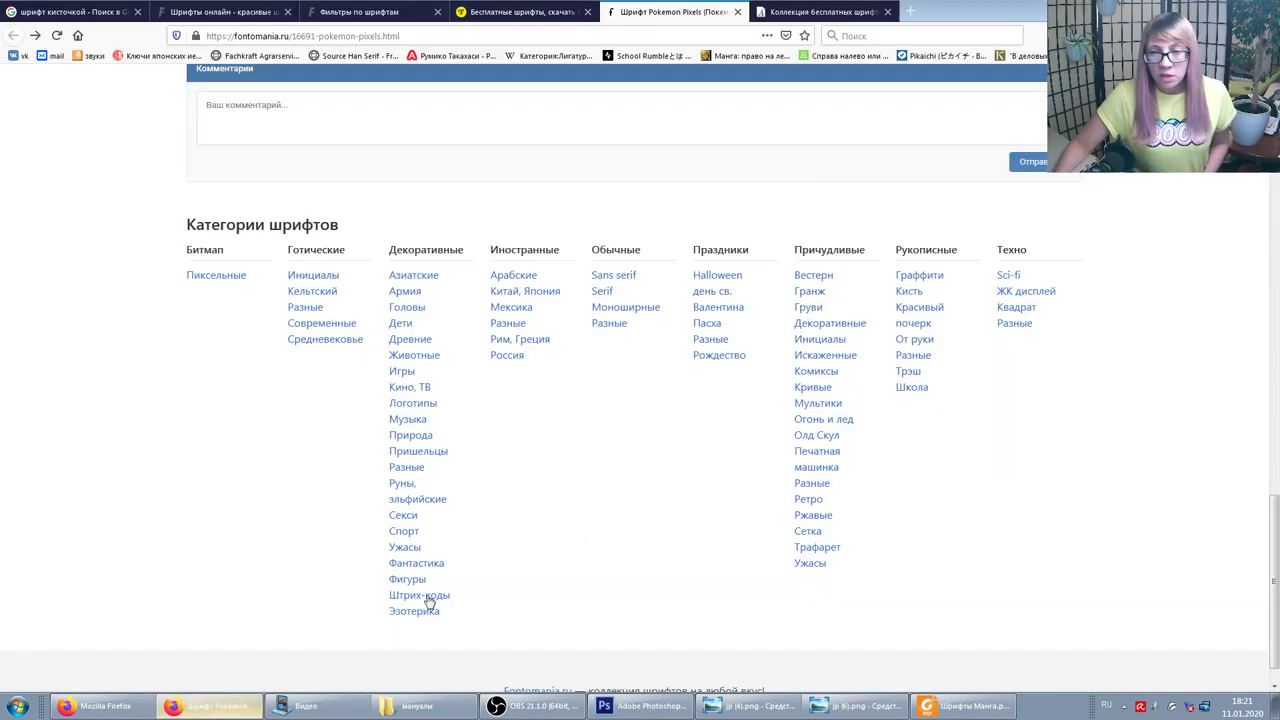
click(500, 9)
key(ctrl+Page_Up)
scroll(925, 265, down, 4)
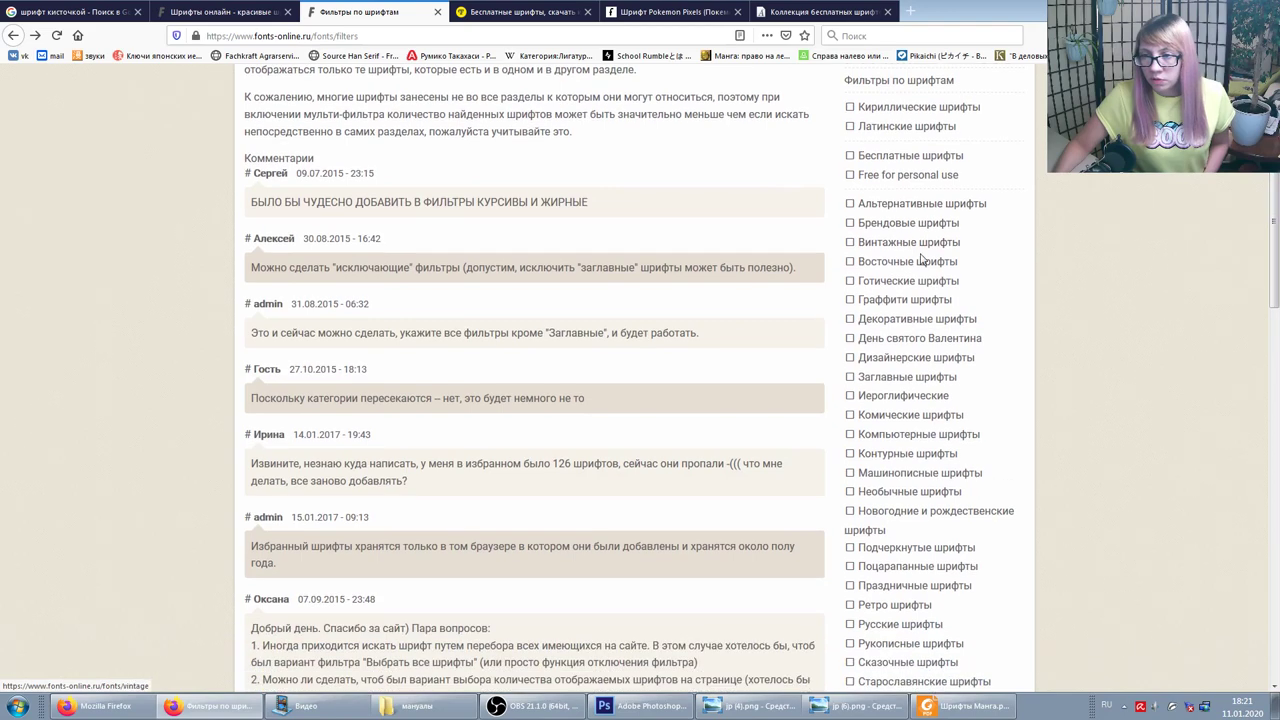
Step: Open the Ужасы шрифты category and scroll past Swamp Witch, X-Files Cyr and Long Shot Cyrillic
scroll(893, 250, down, 1)
scroll(893, 268, down, 3)
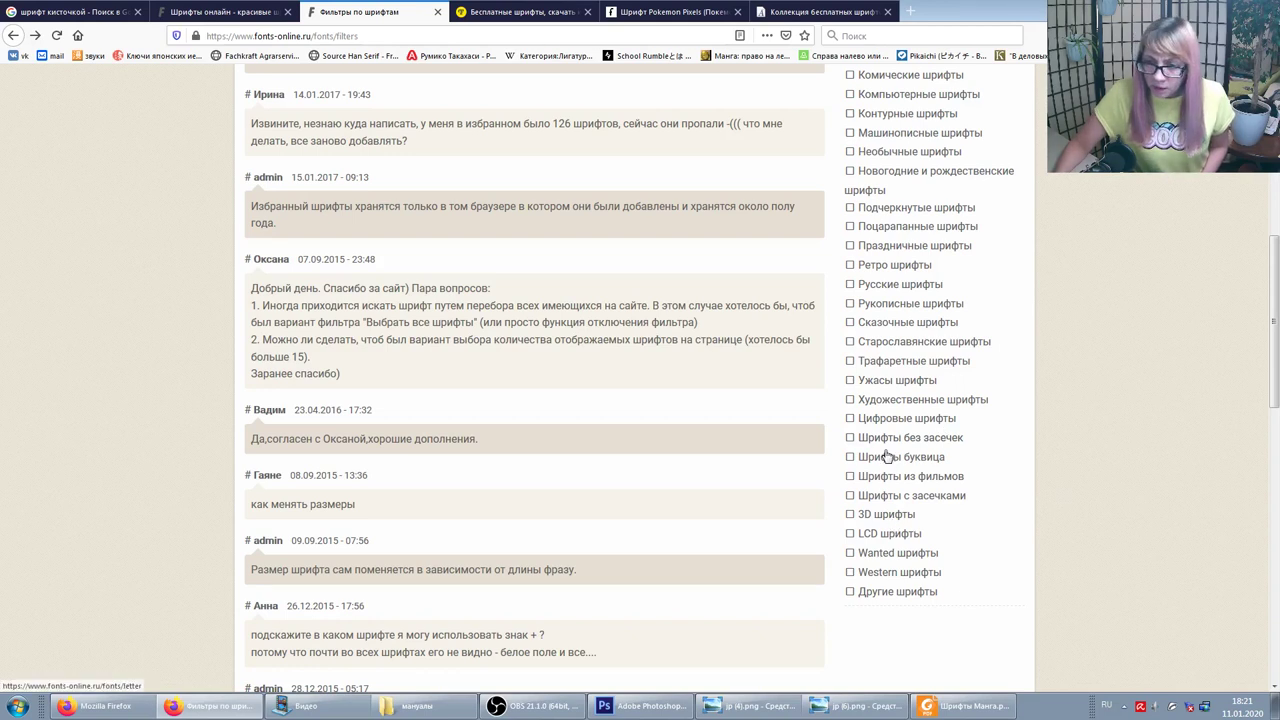
click(882, 388)
scroll(500, 274, down, 2)
scroll(381, 217, down, 2)
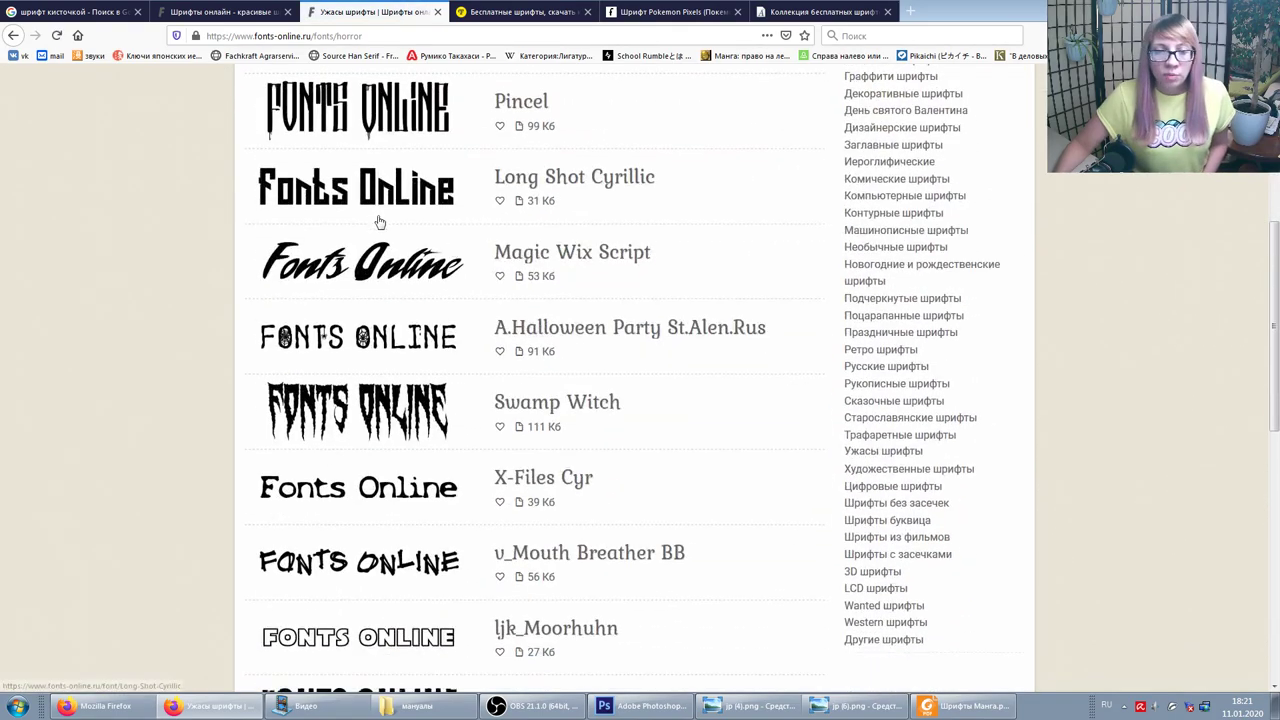
scroll(381, 217, down, 3)
scroll(381, 217, down, 1)
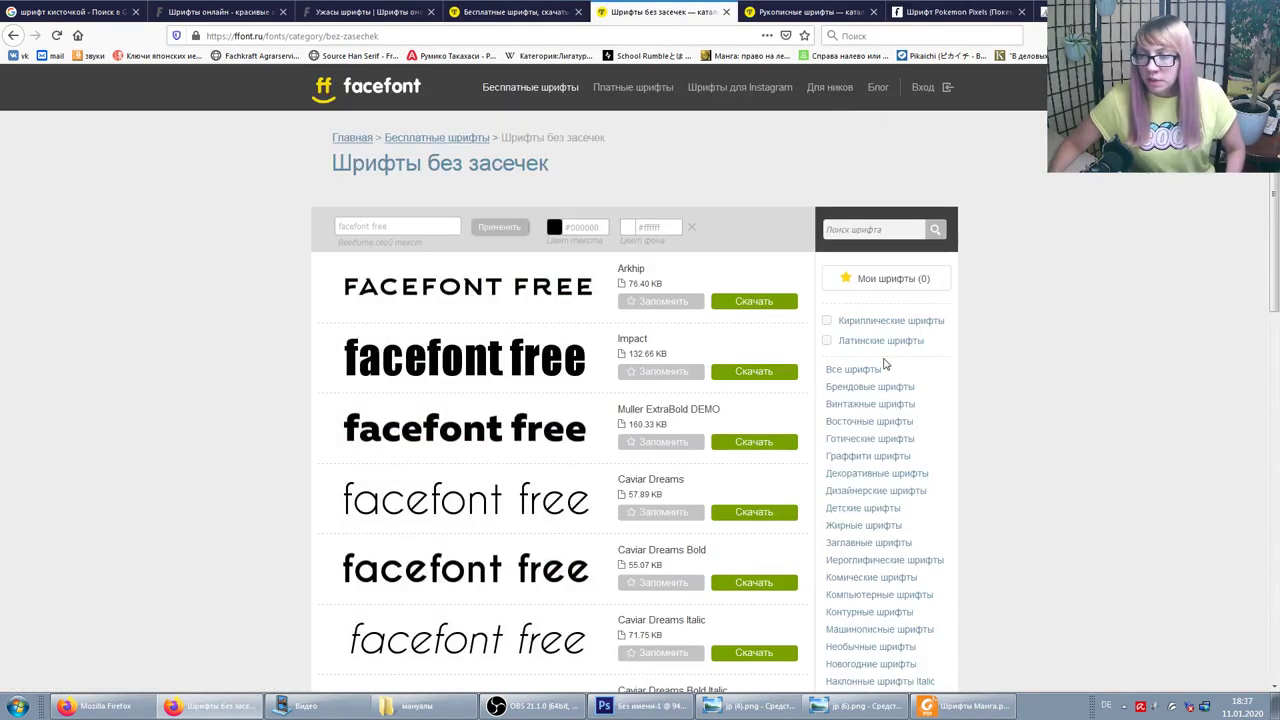
scroll(884, 367, down, 4)
scroll(882, 300, down, 3)
scroll(882, 325, up, 4)
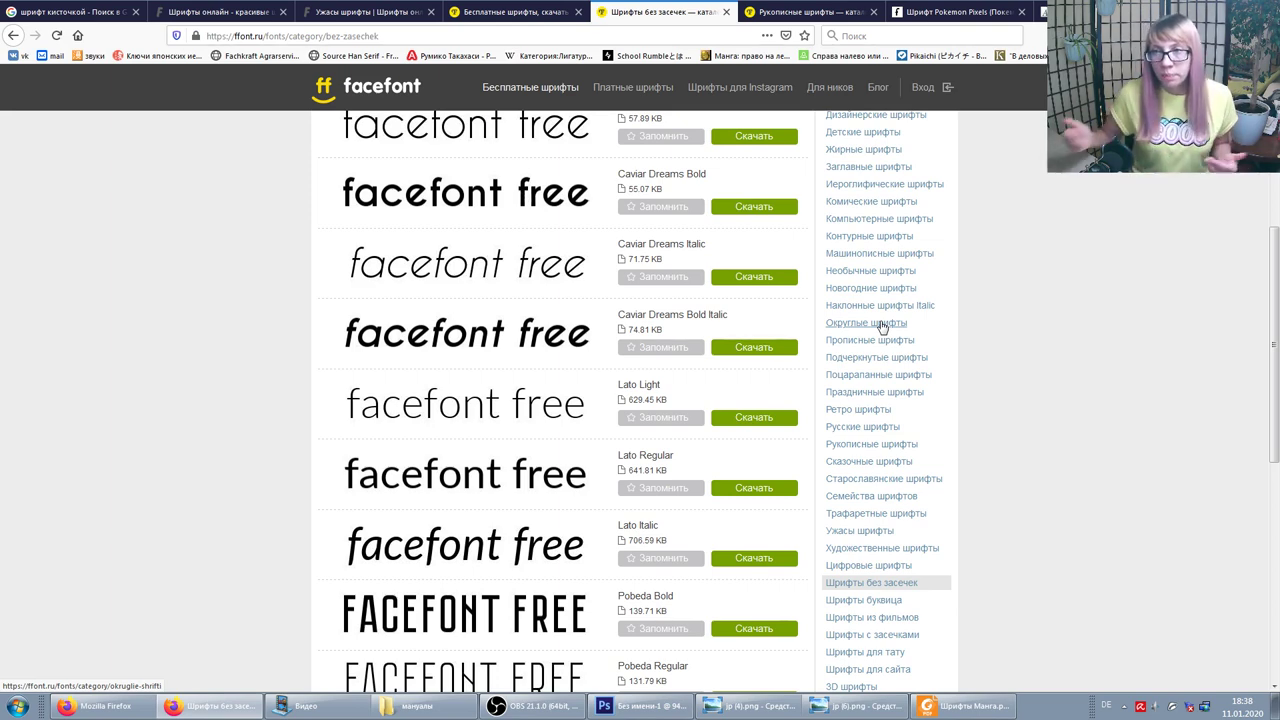
scroll(882, 327, up, 3)
scroll(878, 342, up, 3)
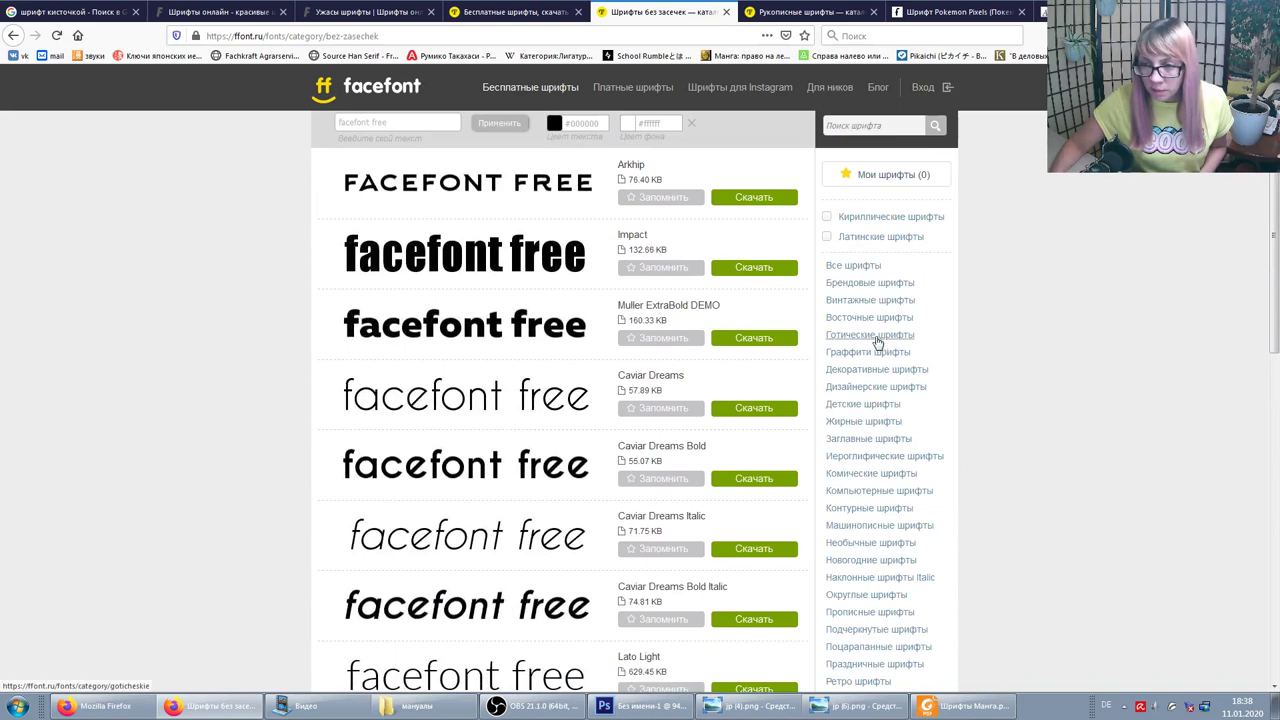
Step: Browse the Готические шрифты gothic list, then open Рукописные шрифты with the Nexa Script fonts
click(858, 344)
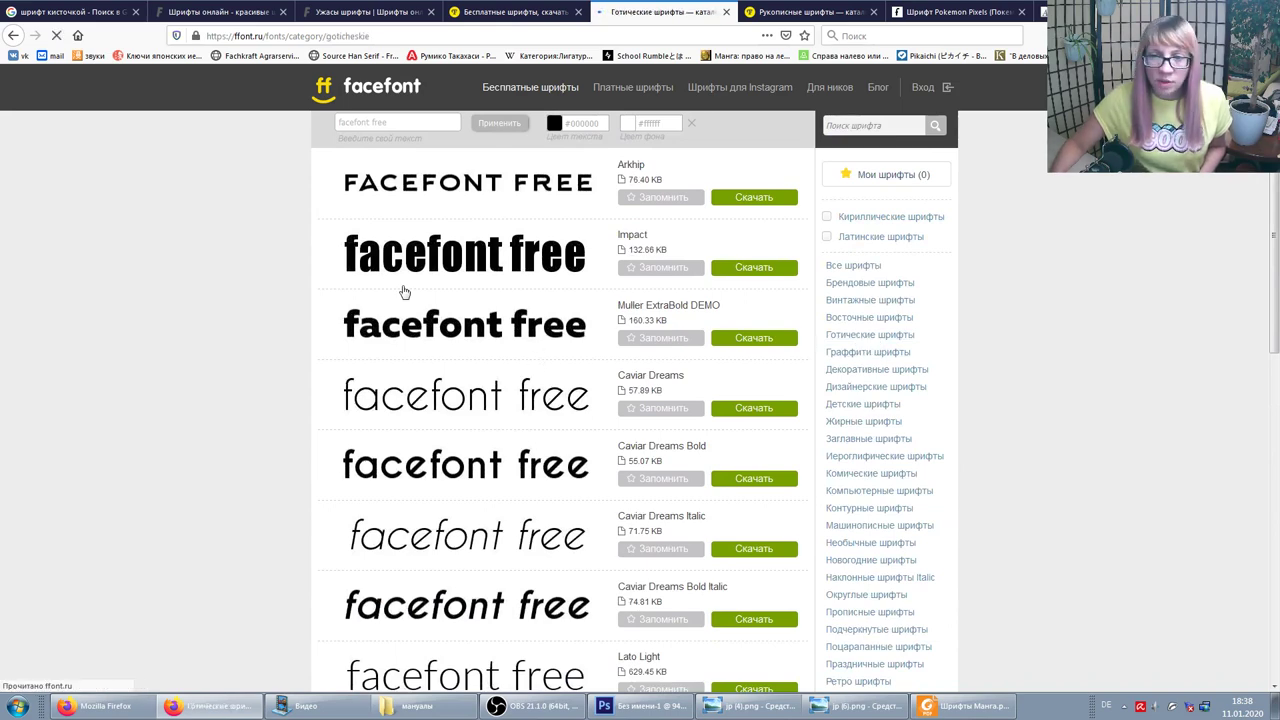
scroll(409, 294, down, 5)
scroll(425, 290, up, 2)
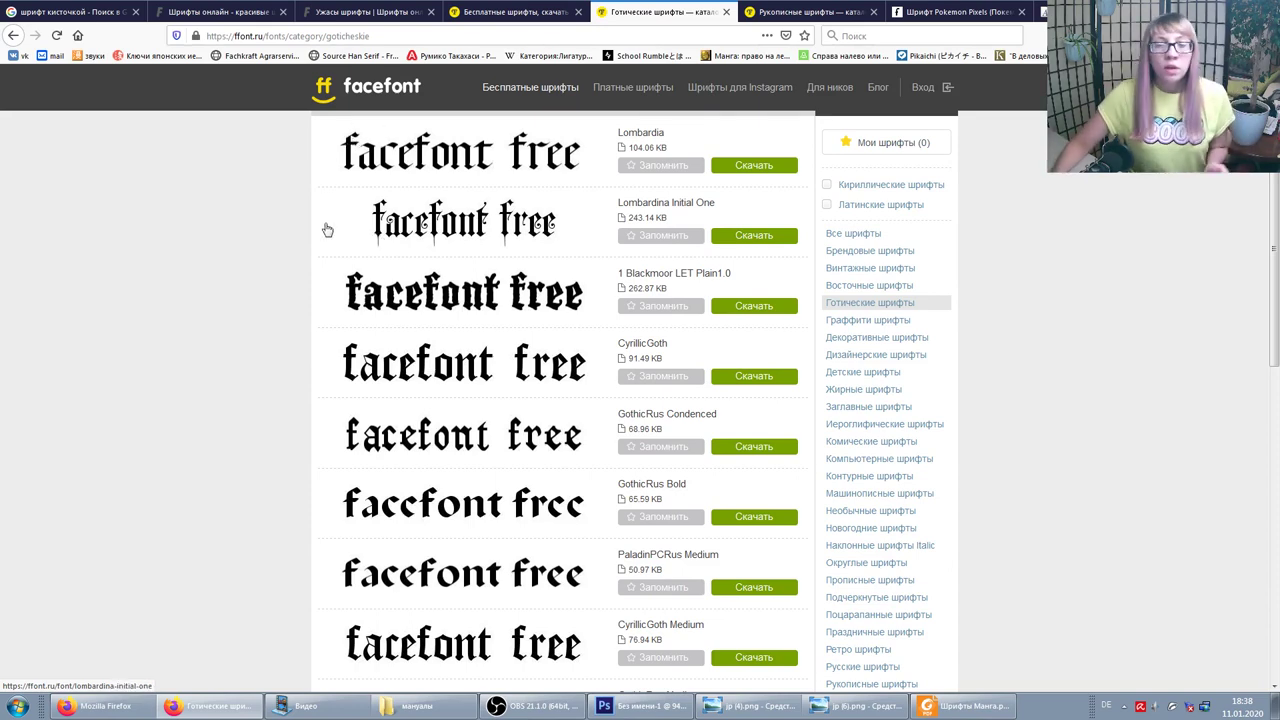
scroll(466, 347, down, 3)
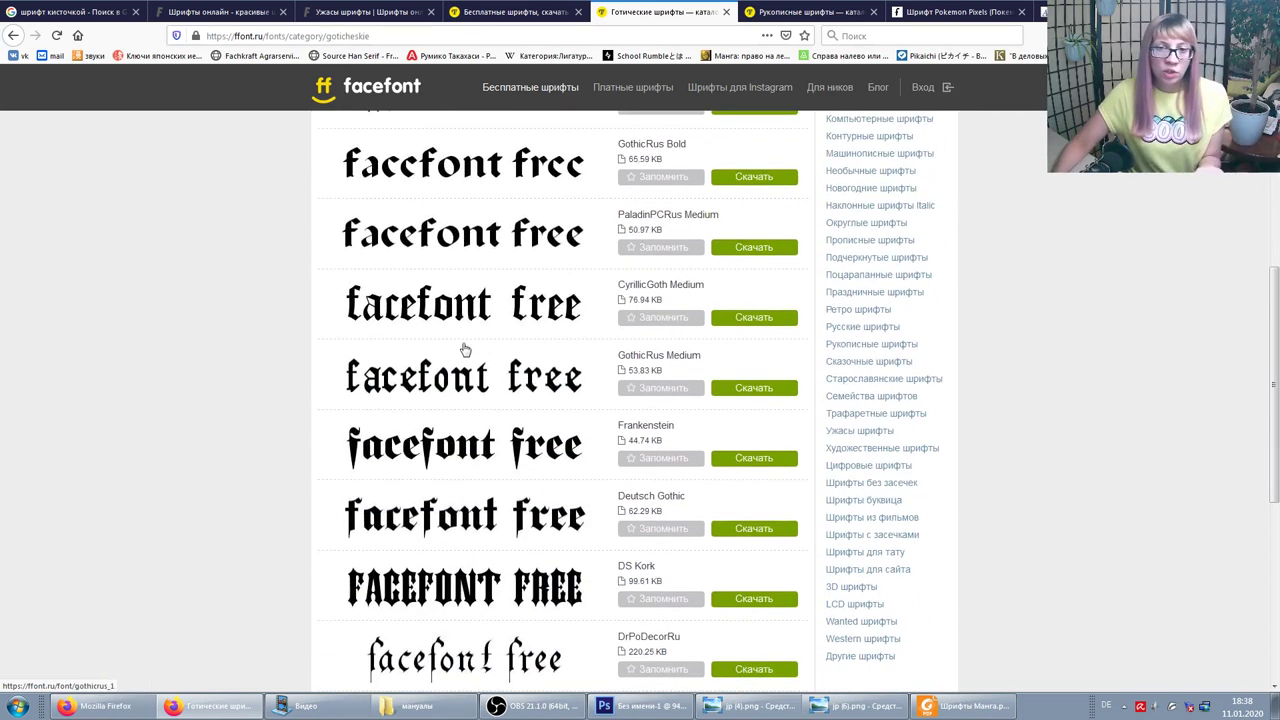
scroll(464, 350, down, 2)
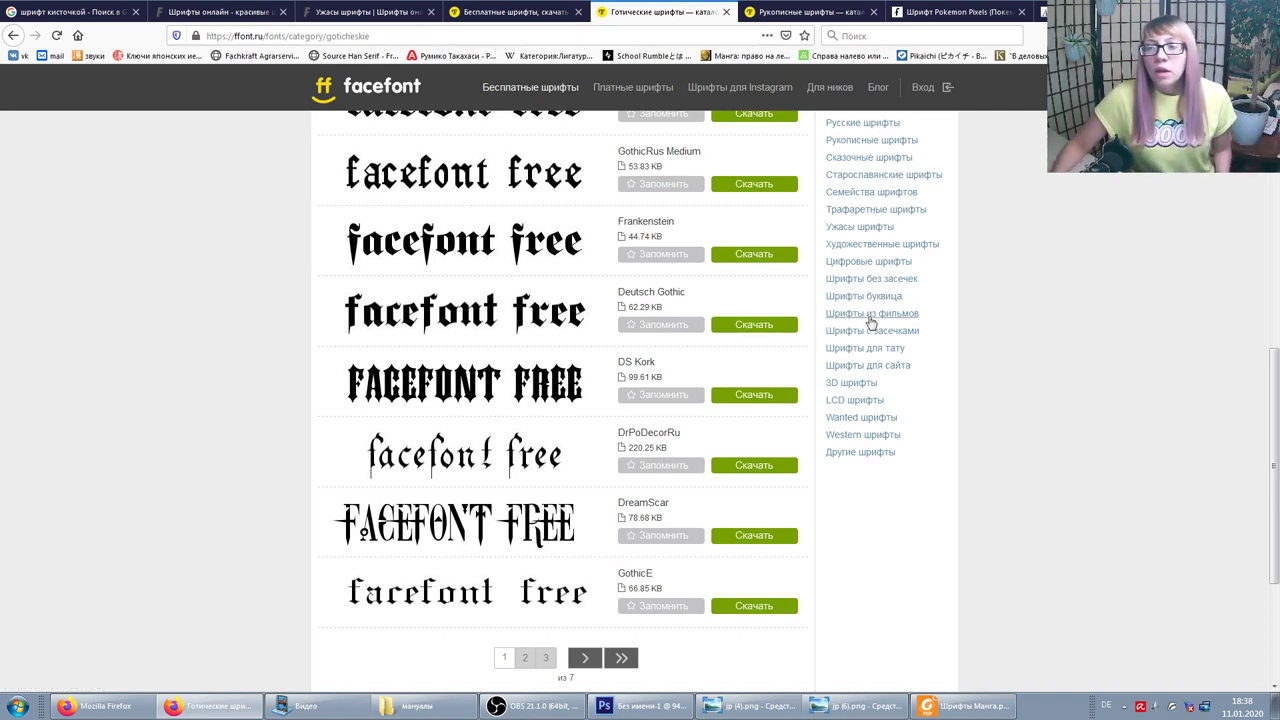
scroll(855, 271, up, 2)
scroll(857, 290, up, 1)
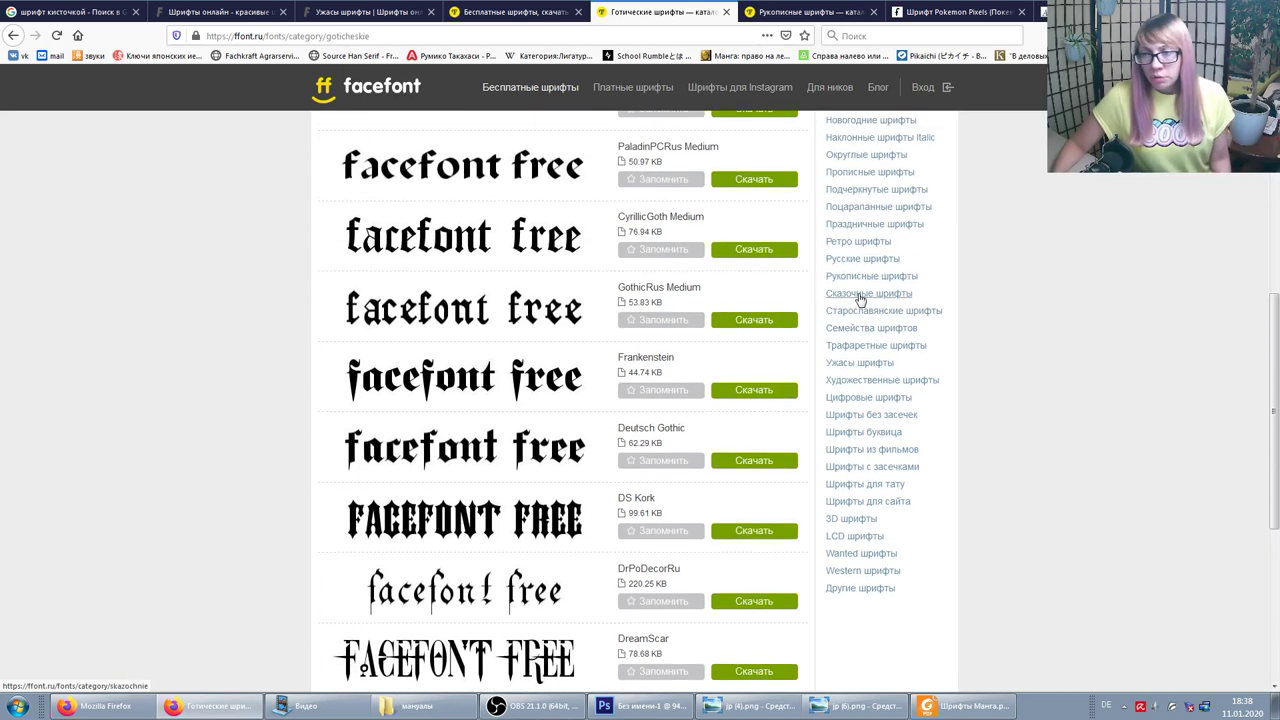
click(857, 280)
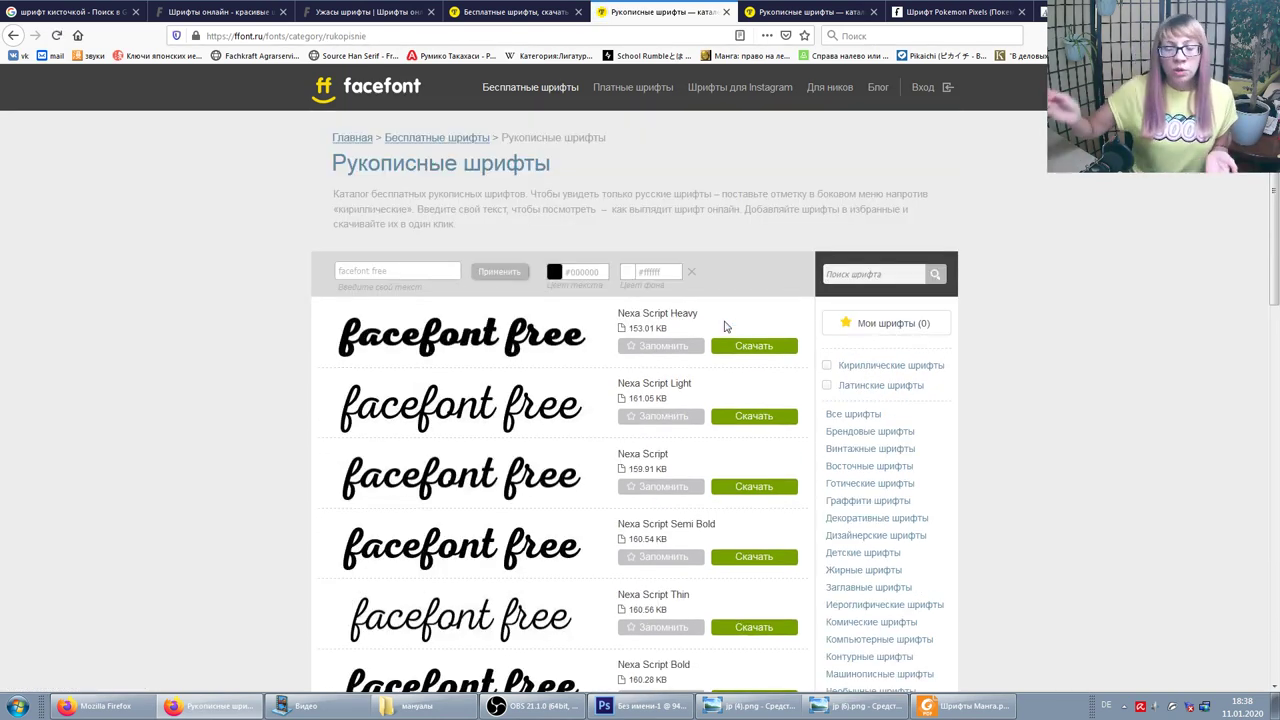
Step: Browse Шрифты без засечек (Arkhip, Impact, Caviar Dreams), then bring up the Photoshop comparison document
scroll(612, 328, down, 4)
scroll(612, 328, down, 5)
scroll(534, 331, up, 3)
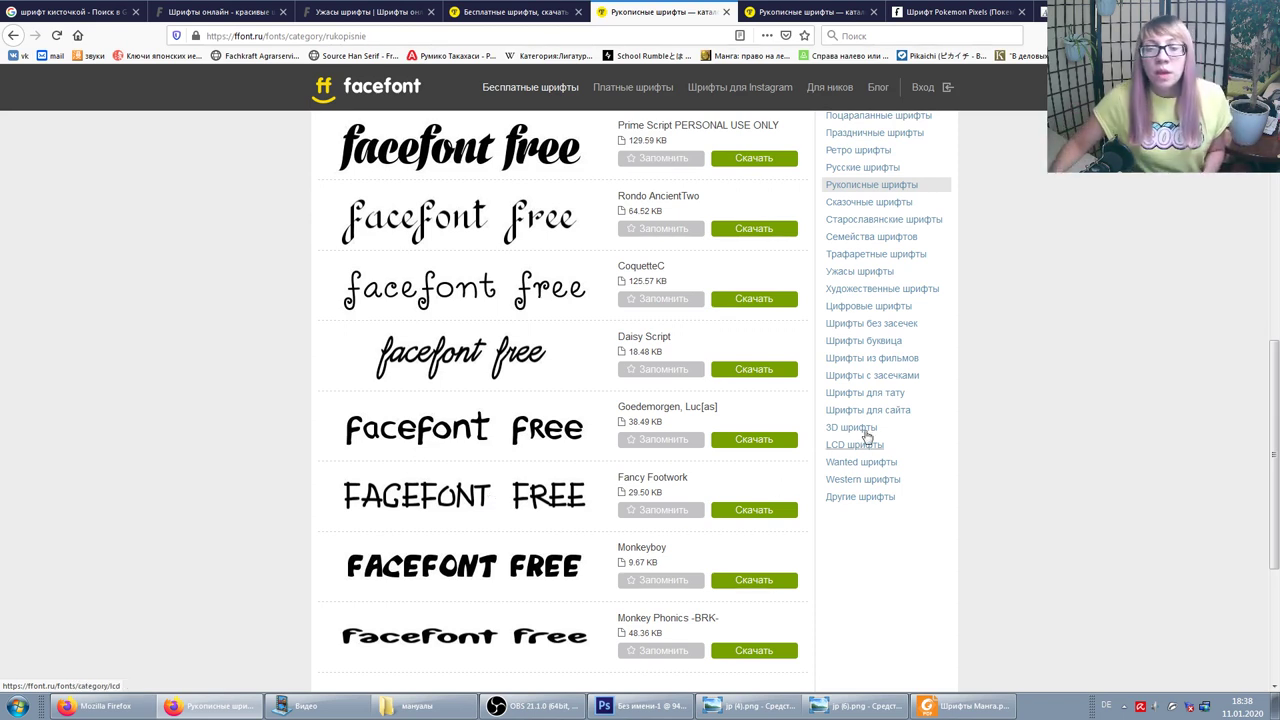
click(884, 328)
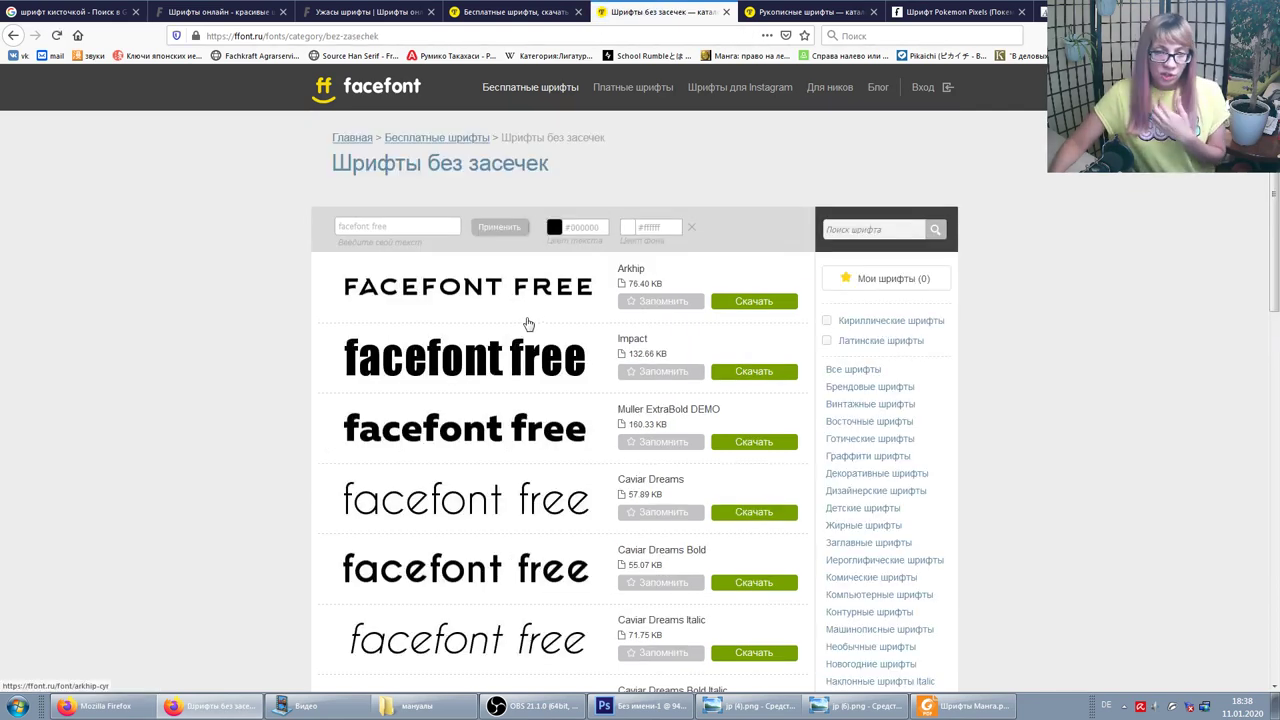
scroll(470, 345, down, 5)
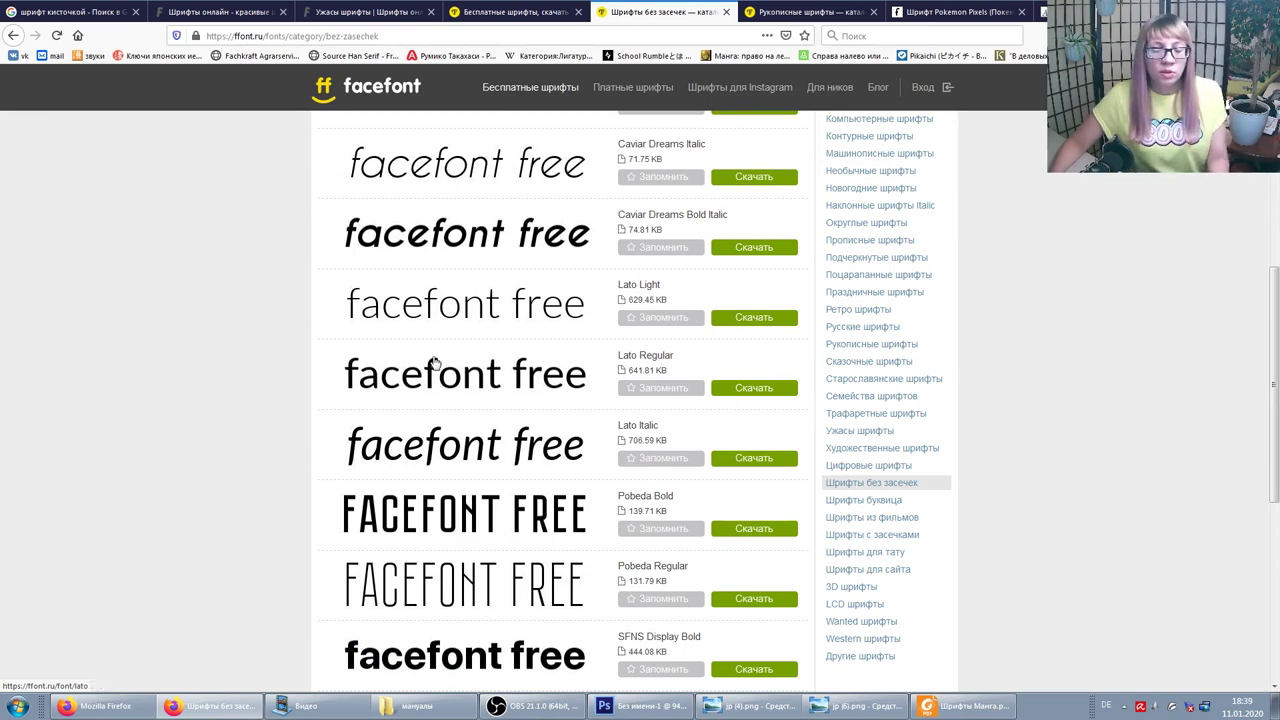
scroll(455, 342, down, 1)
key(alt)
key(alt)
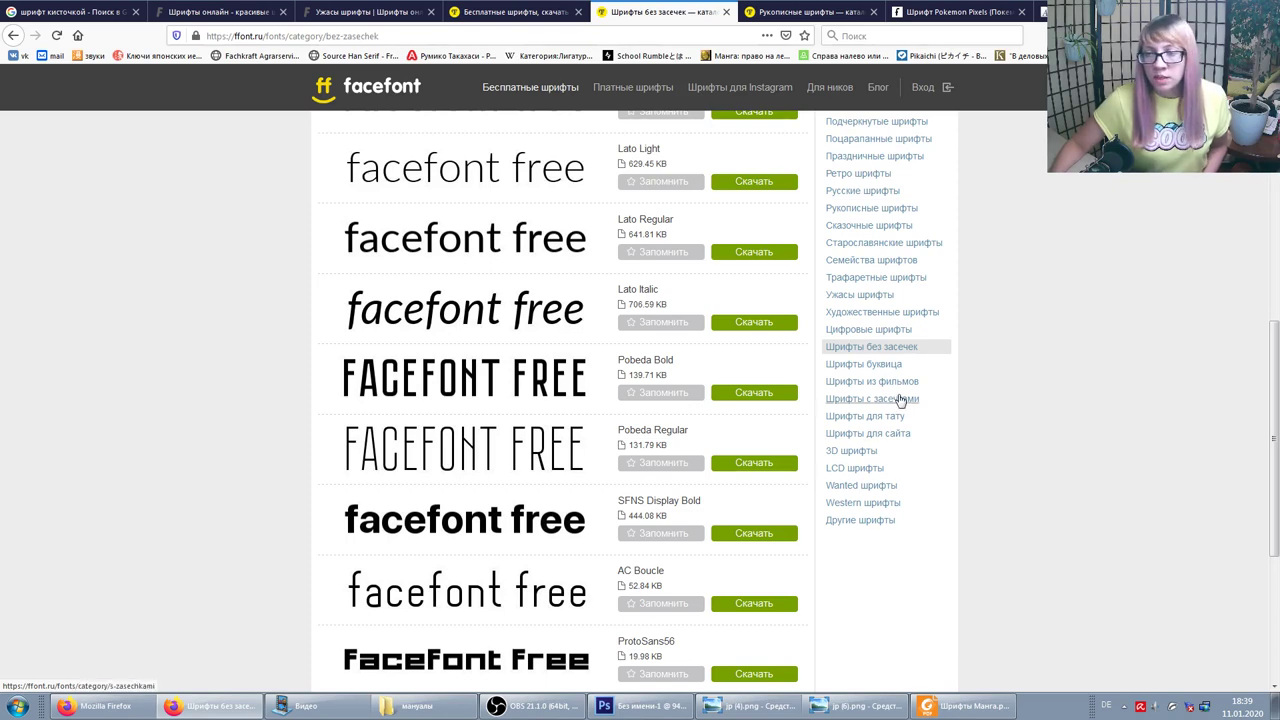
click(657, 707)
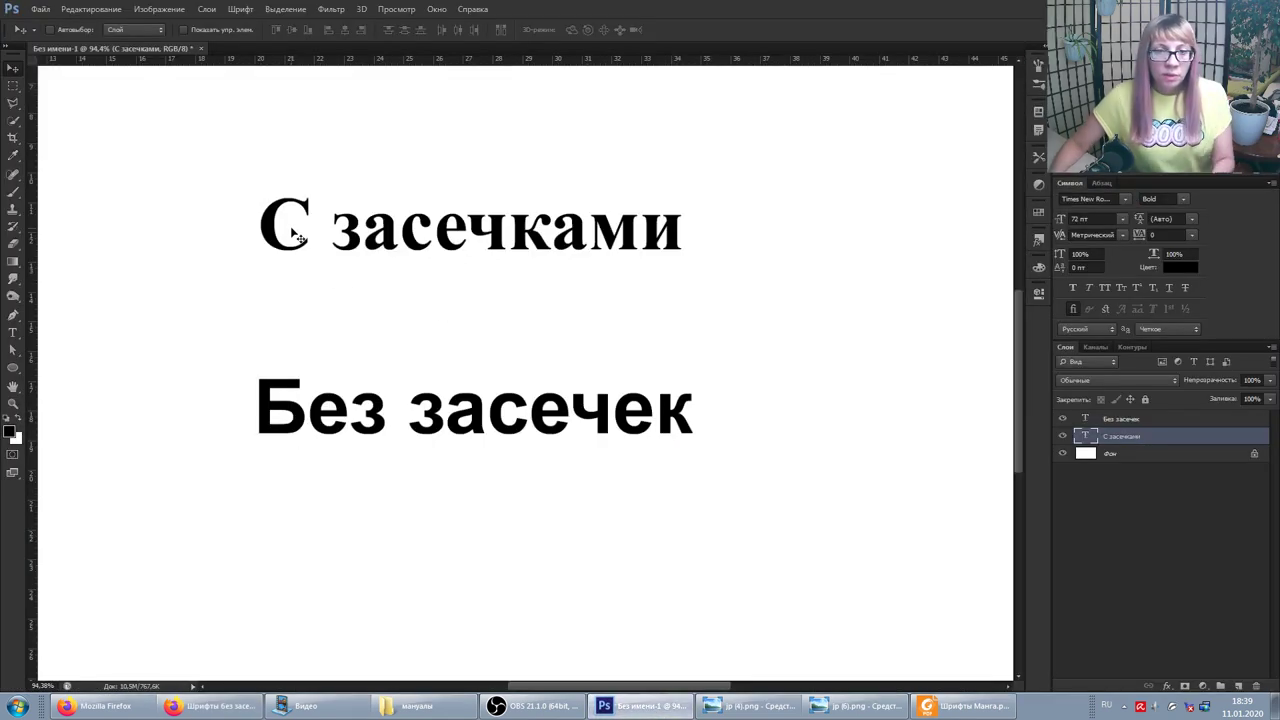
Step: Zoom in and pan across the 'С засечками' and 'Без засечек' lines to show the serifs
scroll(300, 228, up, 1)
scroll(300, 225, up, 2)
scroll(300, 224, up, 2)
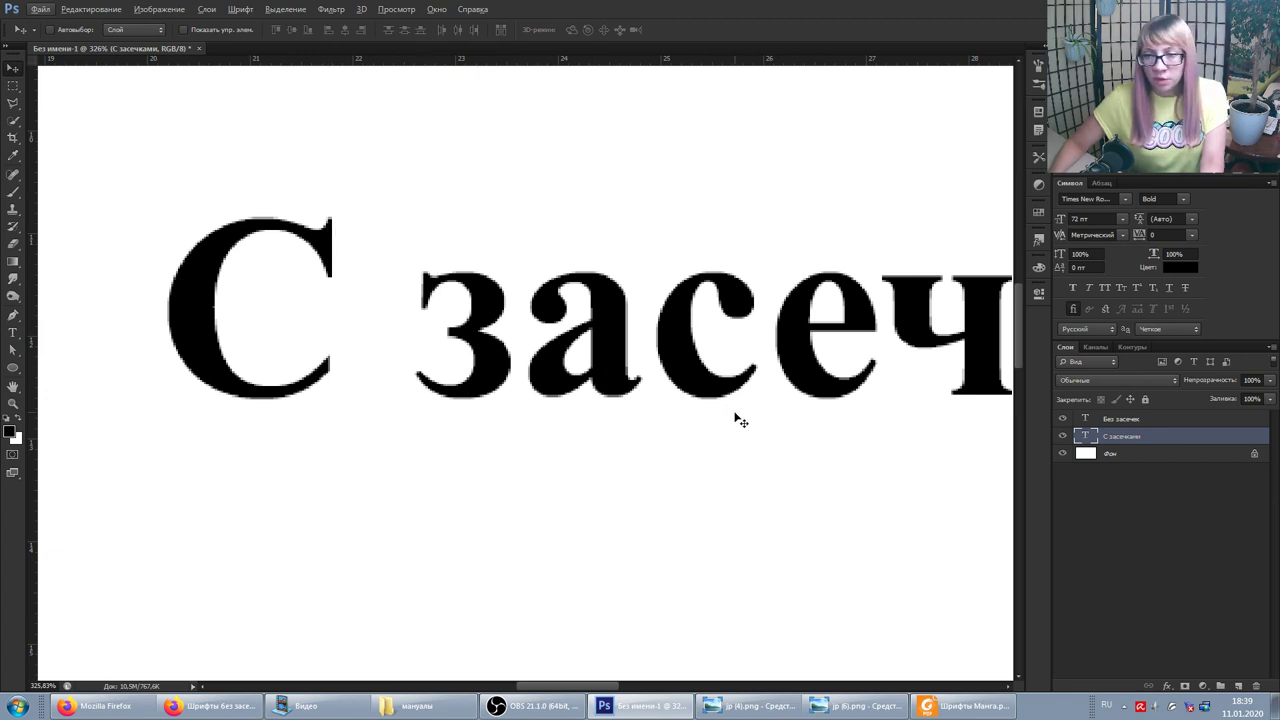
scroll(735, 428, right, 2)
scroll(772, 284, right, 1)
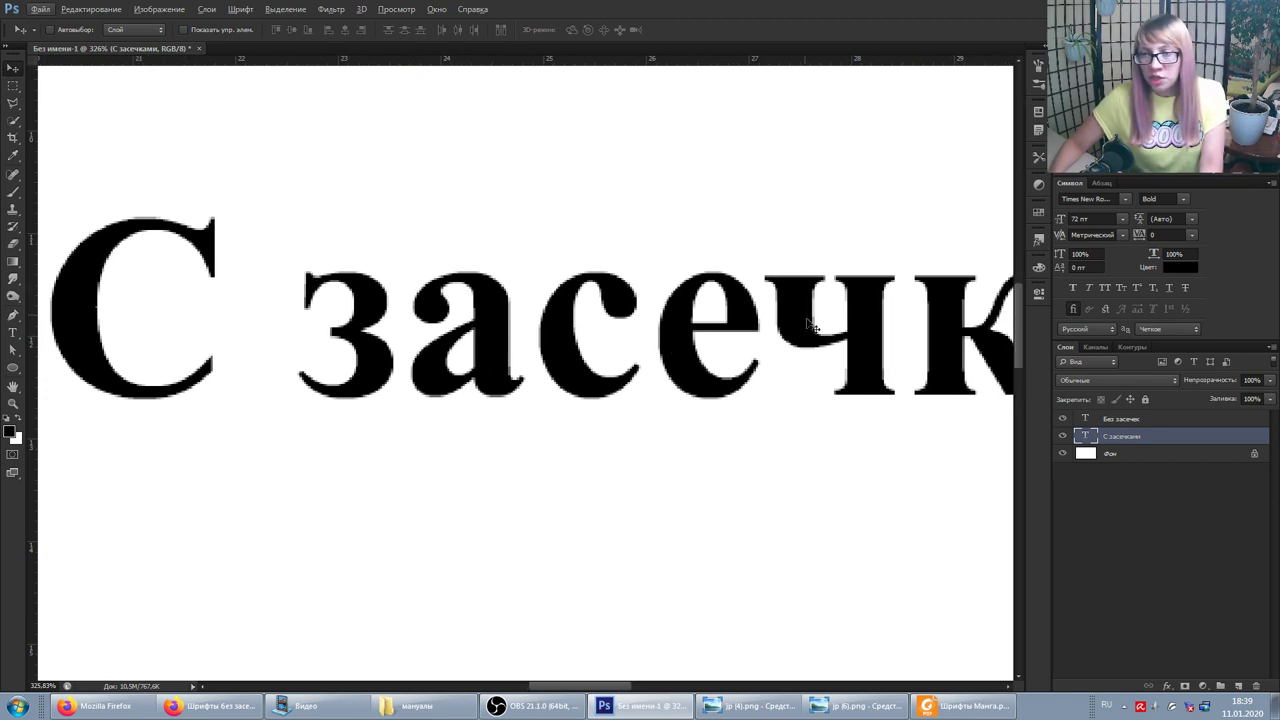
scroll(770, 360, right, 2)
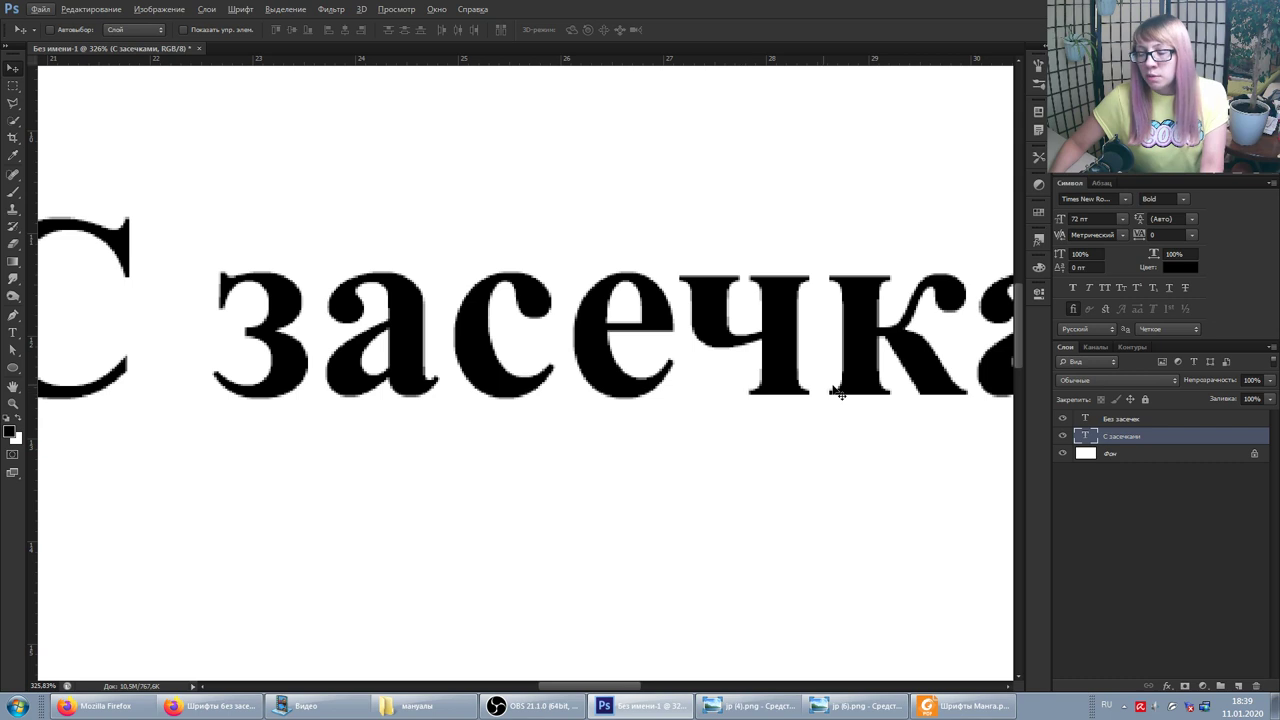
scroll(820, 394, right, 2)
scroll(750, 391, right, 1)
scroll(715, 395, down, 2)
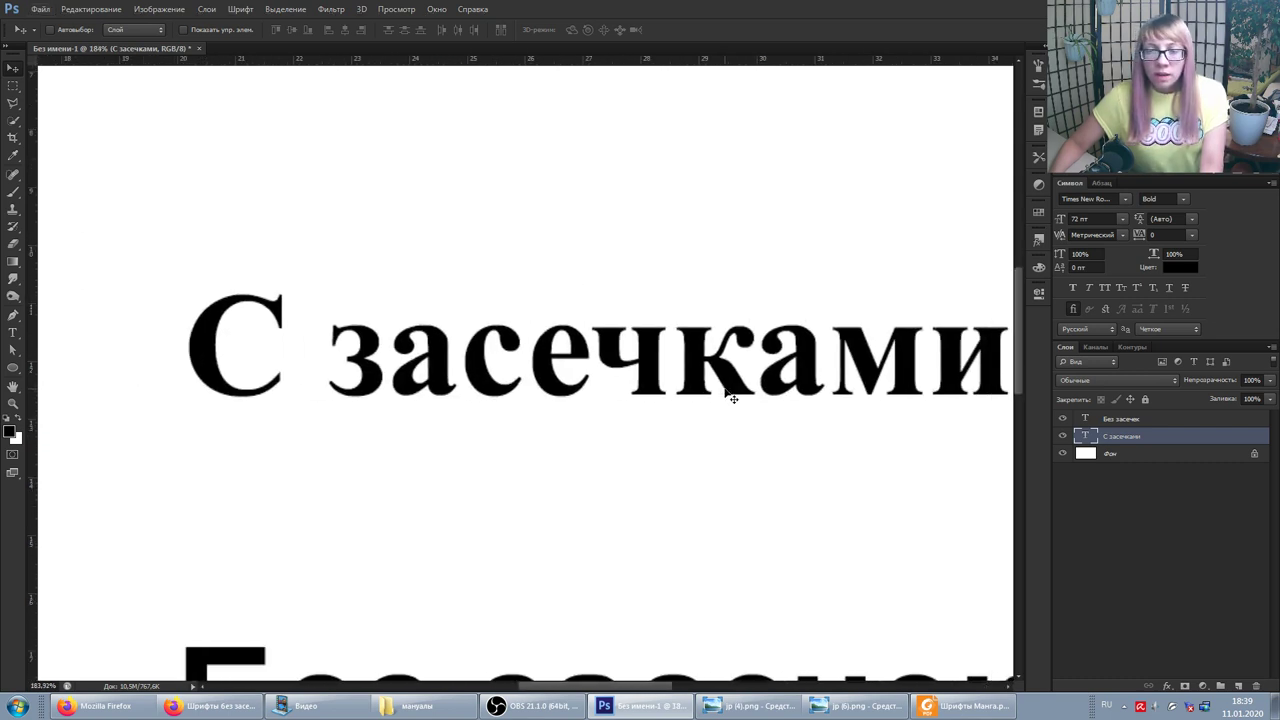
scroll(733, 399, right, 2)
scroll(714, 400, right, 1)
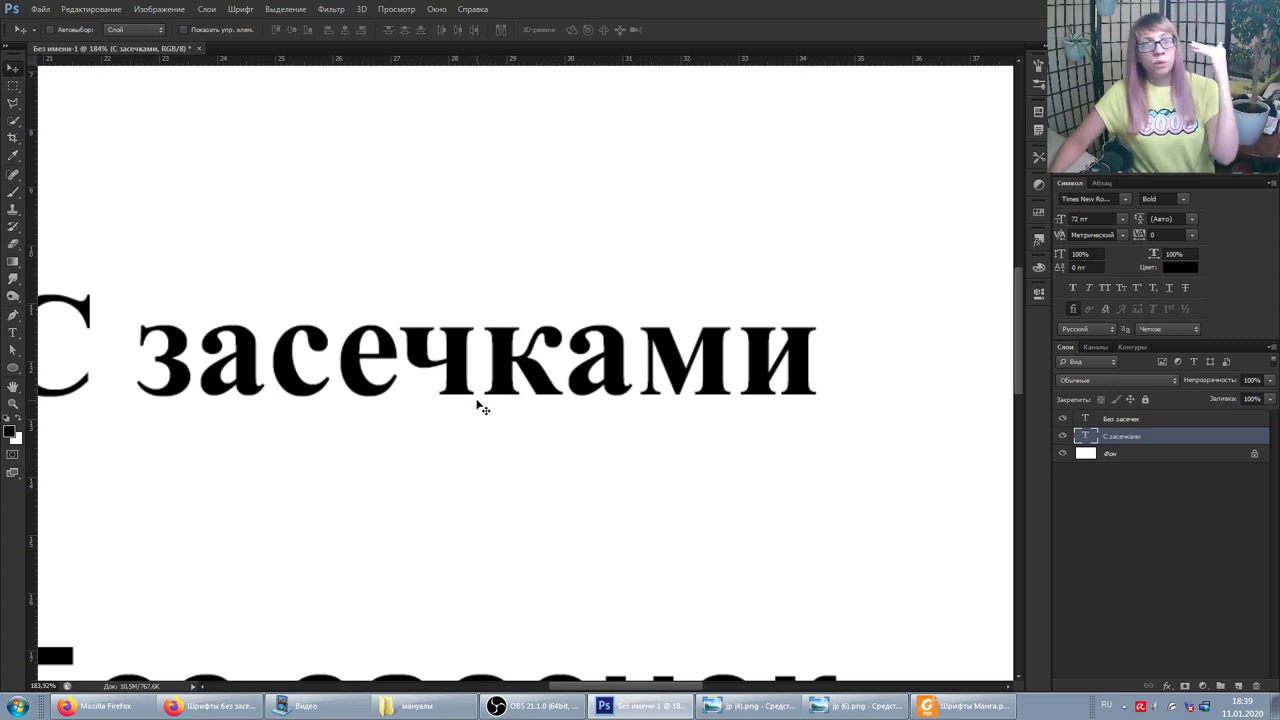
scroll(587, 440, down, 2)
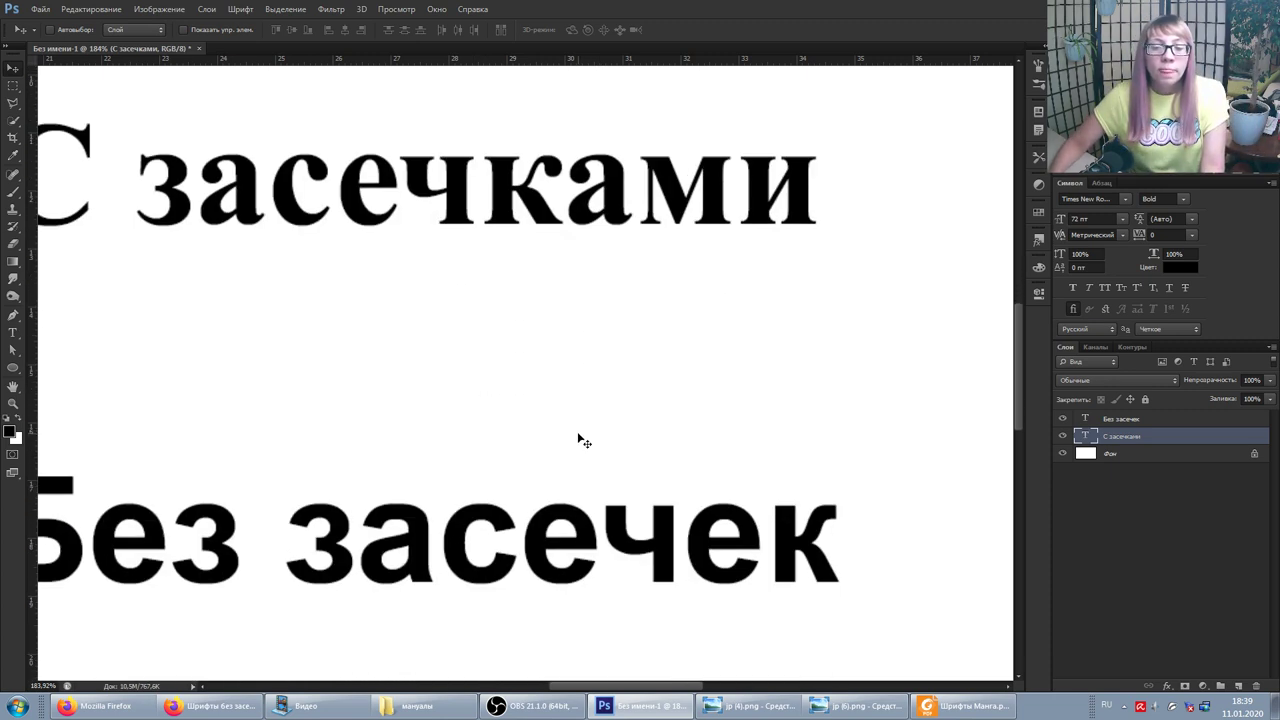
scroll(330, 488, down, 1)
scroll(418, 462, left, 1)
scroll(418, 462, left, 1)
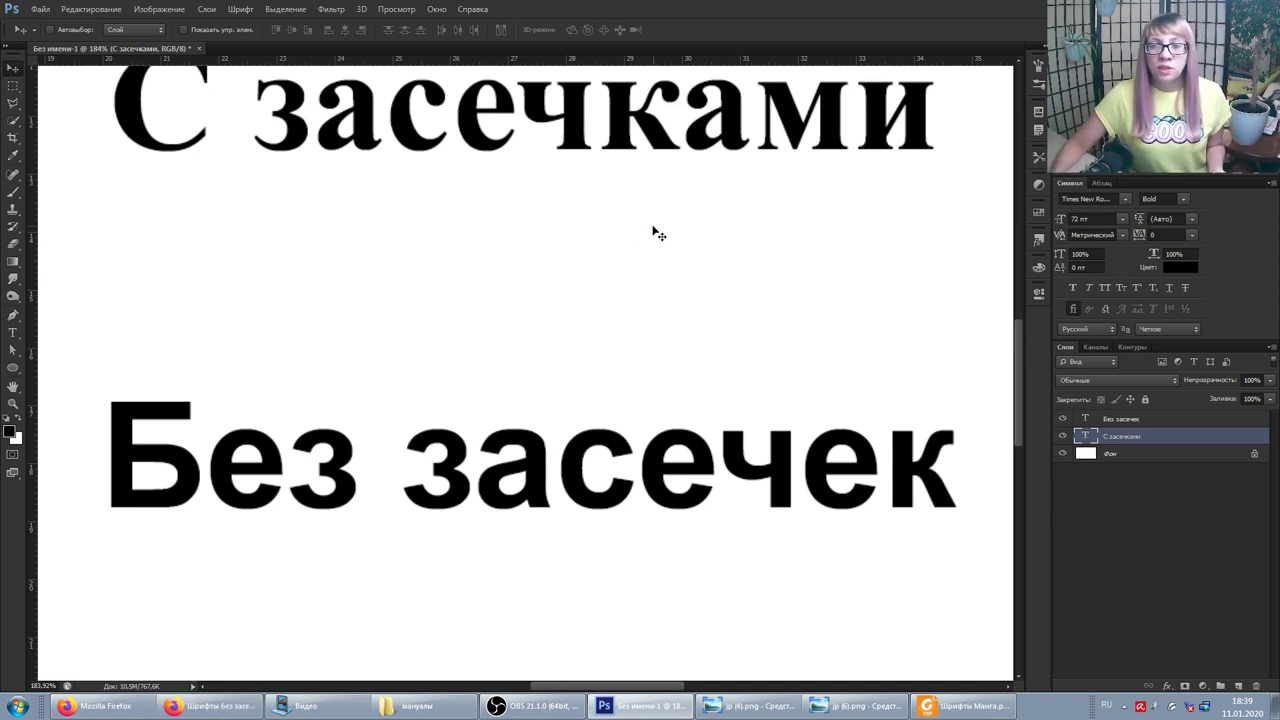
Step: Return to Firefox and open the Шрифты с засечками serif category
scroll(655, 232, up, 1)
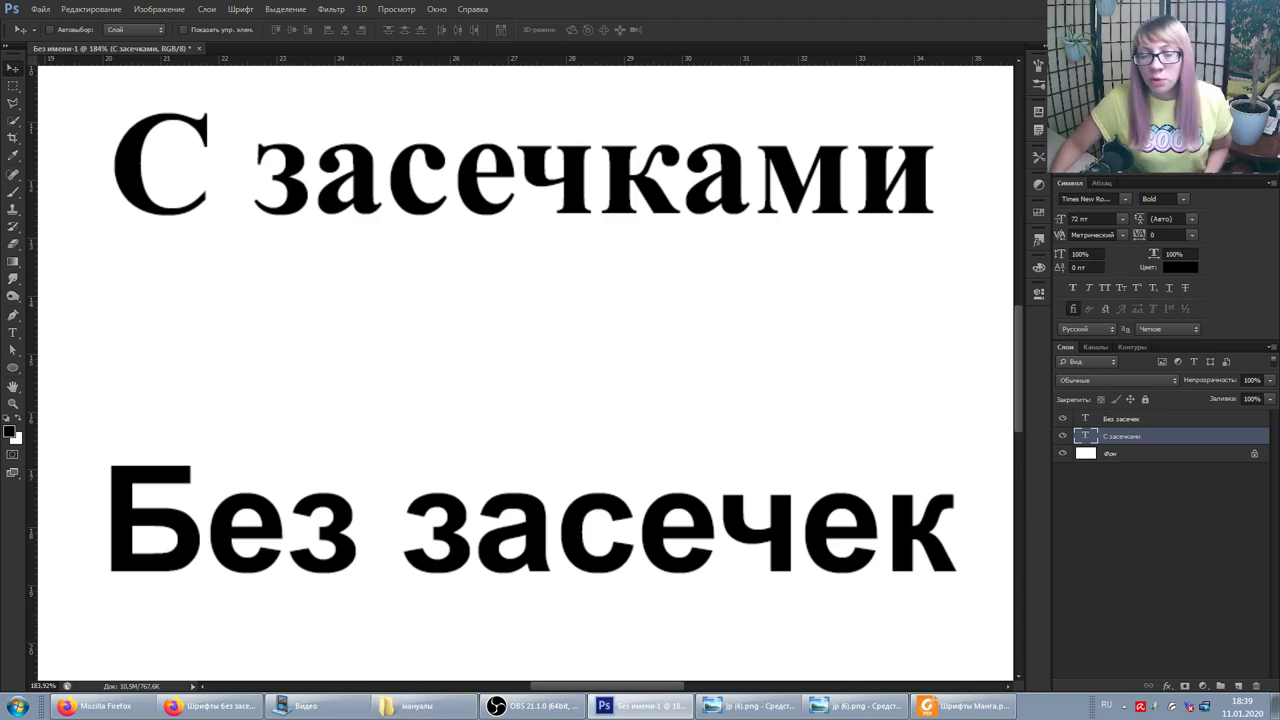
click(210, 706)
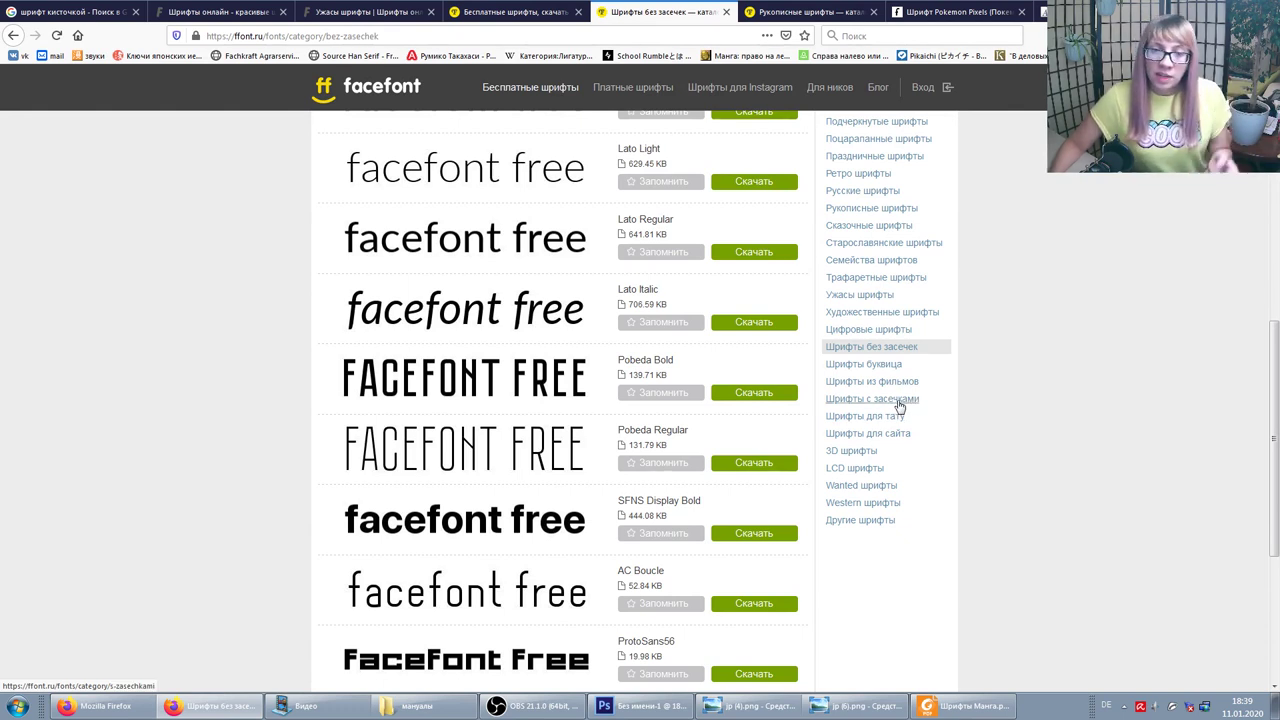
click(899, 403)
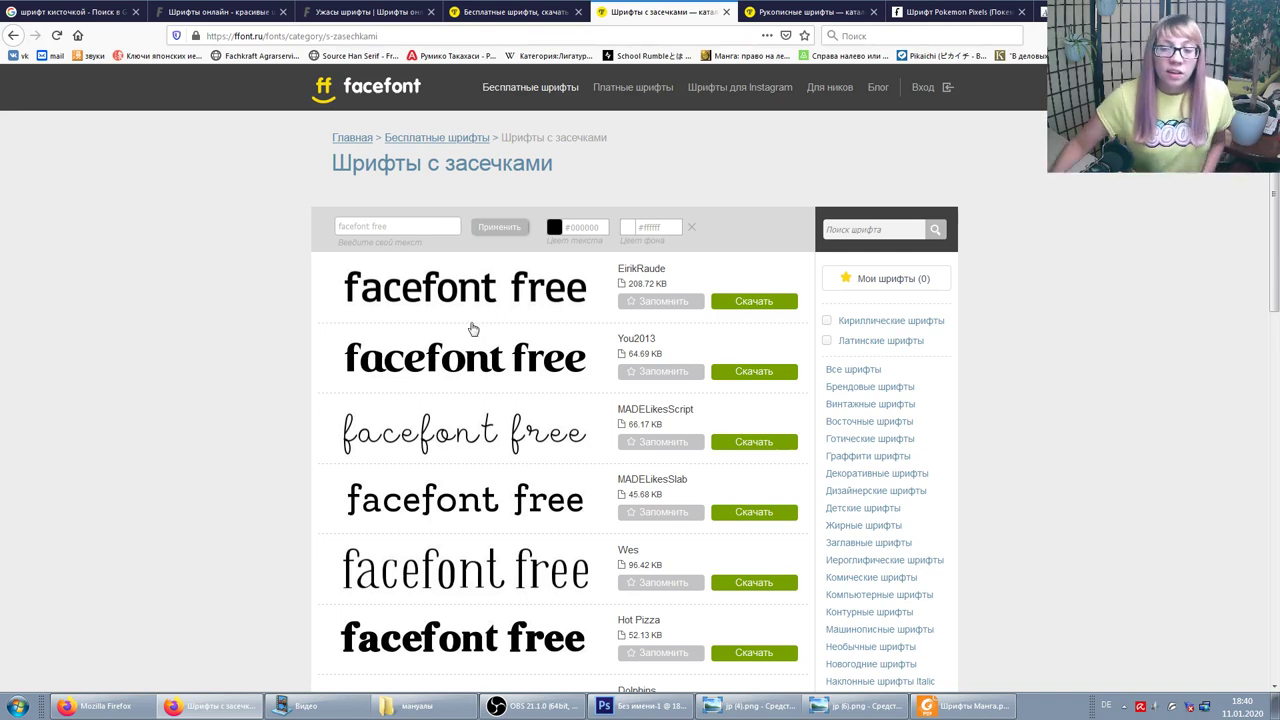
Step: Scroll through the serif list with EirikRaude, You2013, MADELikesScript and MADELikesSlab
scroll(480, 322, down, 5)
scroll(489, 318, down, 5)
scroll(489, 318, down, 2)
scroll(485, 320, up, 4)
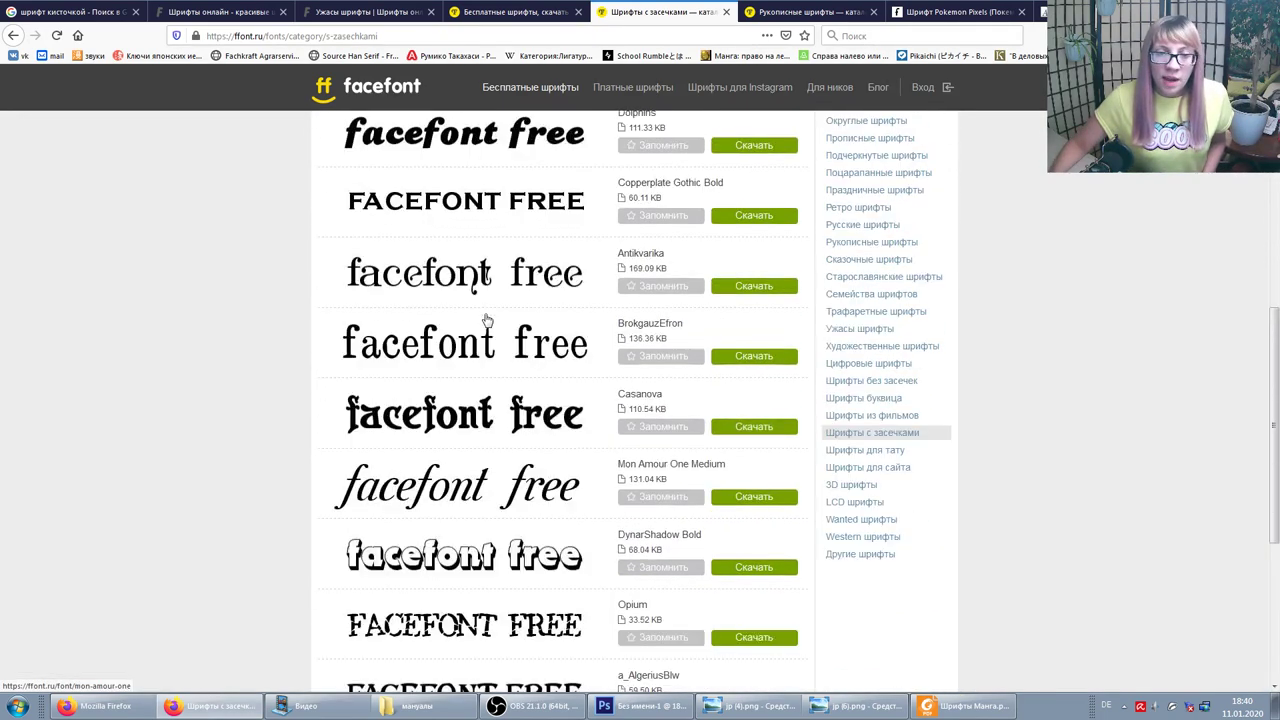
scroll(450, 460, up, 2)
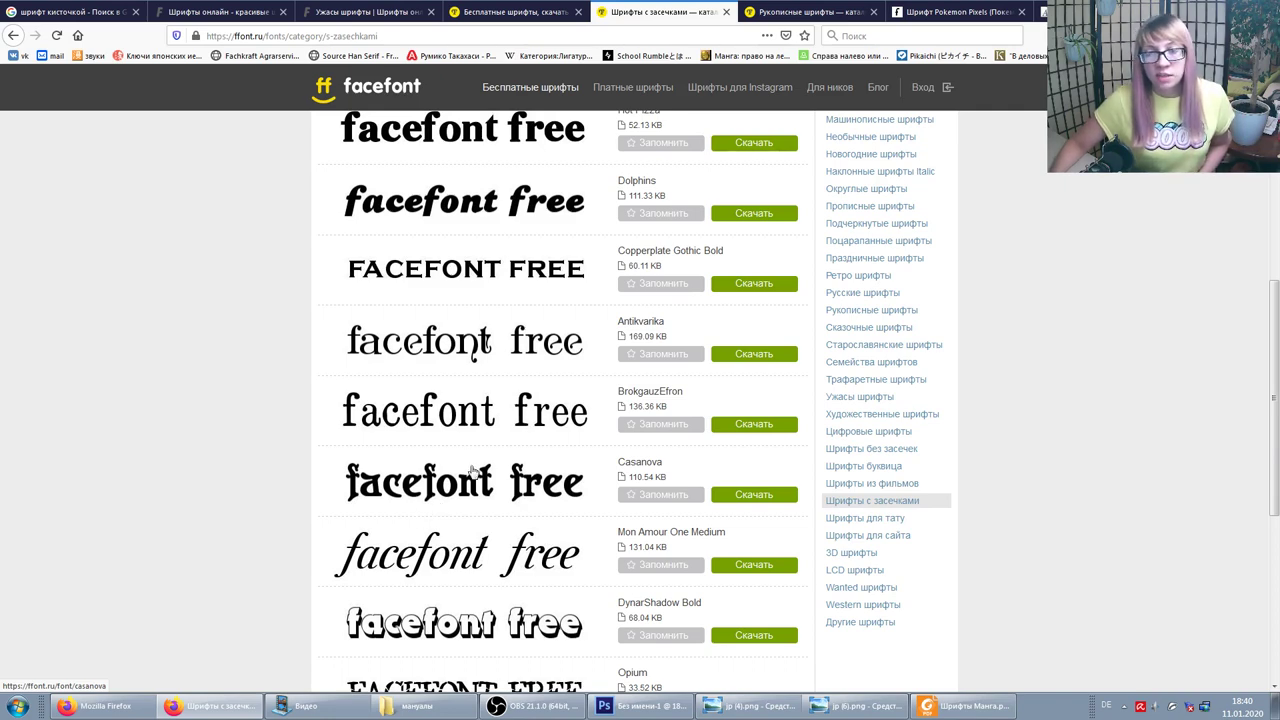
scroll(472, 470, up, 5)
scroll(480, 480, down, 4)
scroll(450, 585, down, 1)
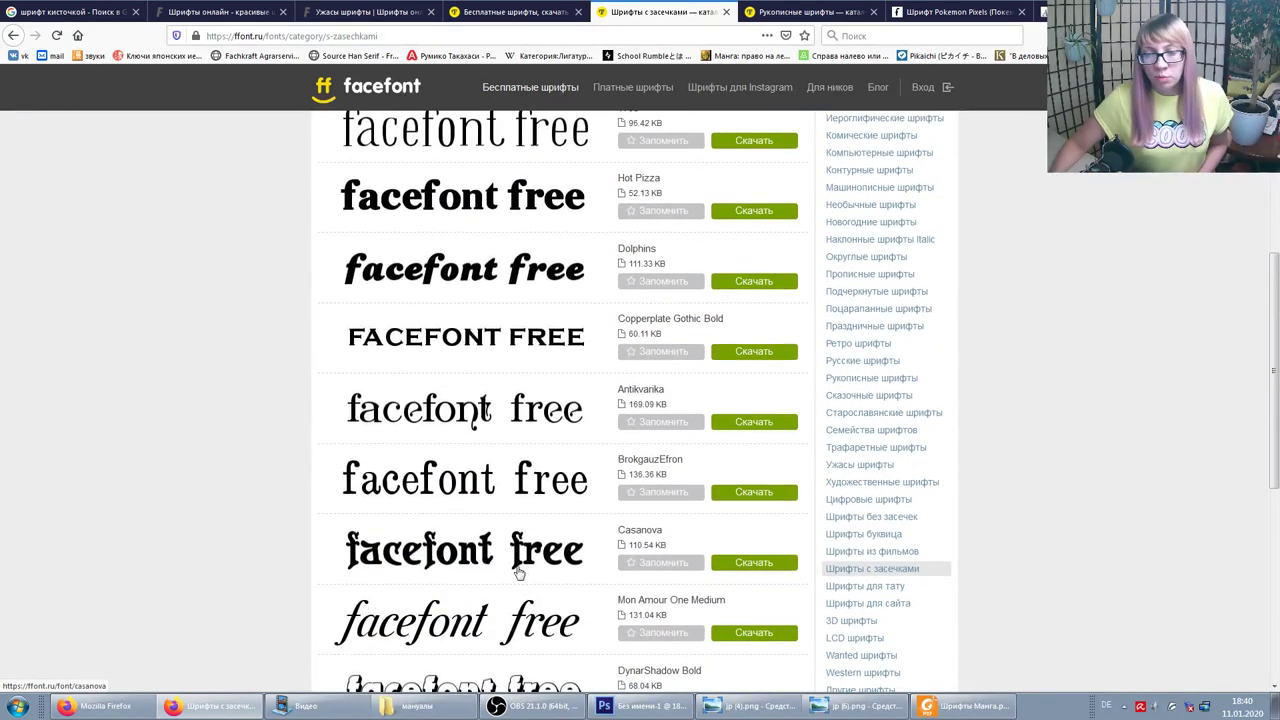
scroll(400, 480, up, 6)
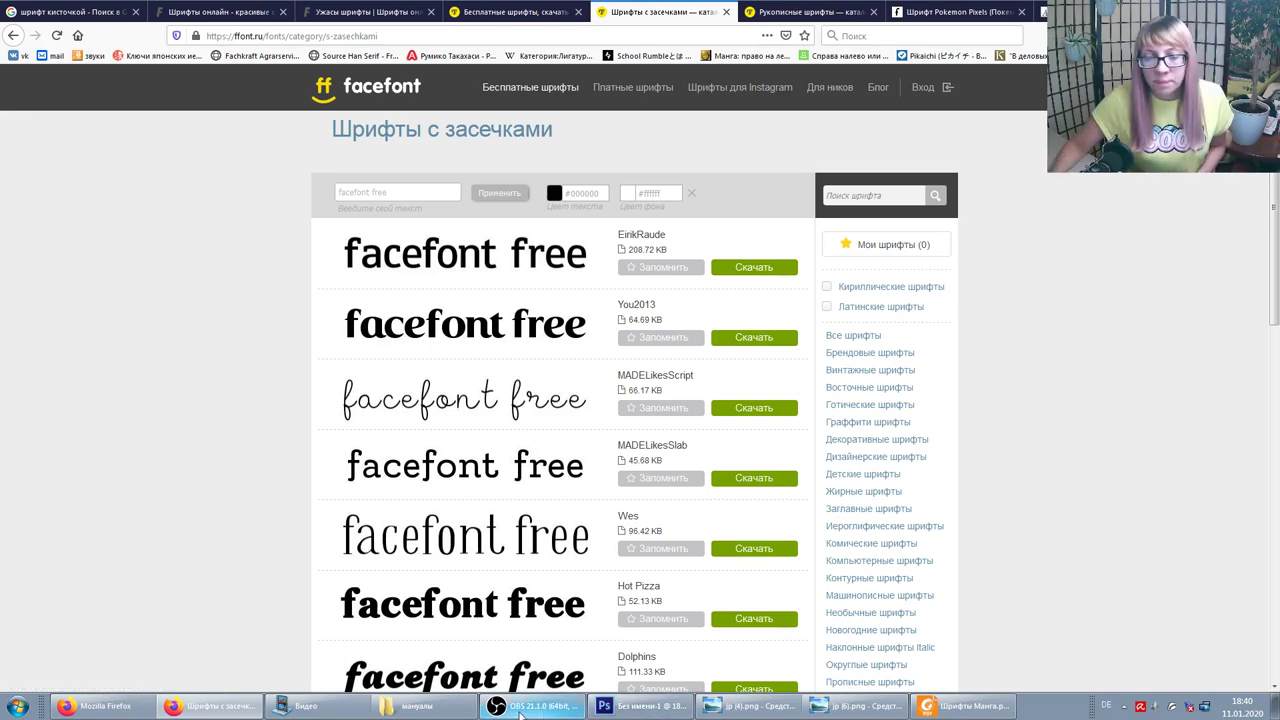
Step: Glance at the Photoshop comparison document again, then go back to the serif list and keep scrolling
click(640, 706)
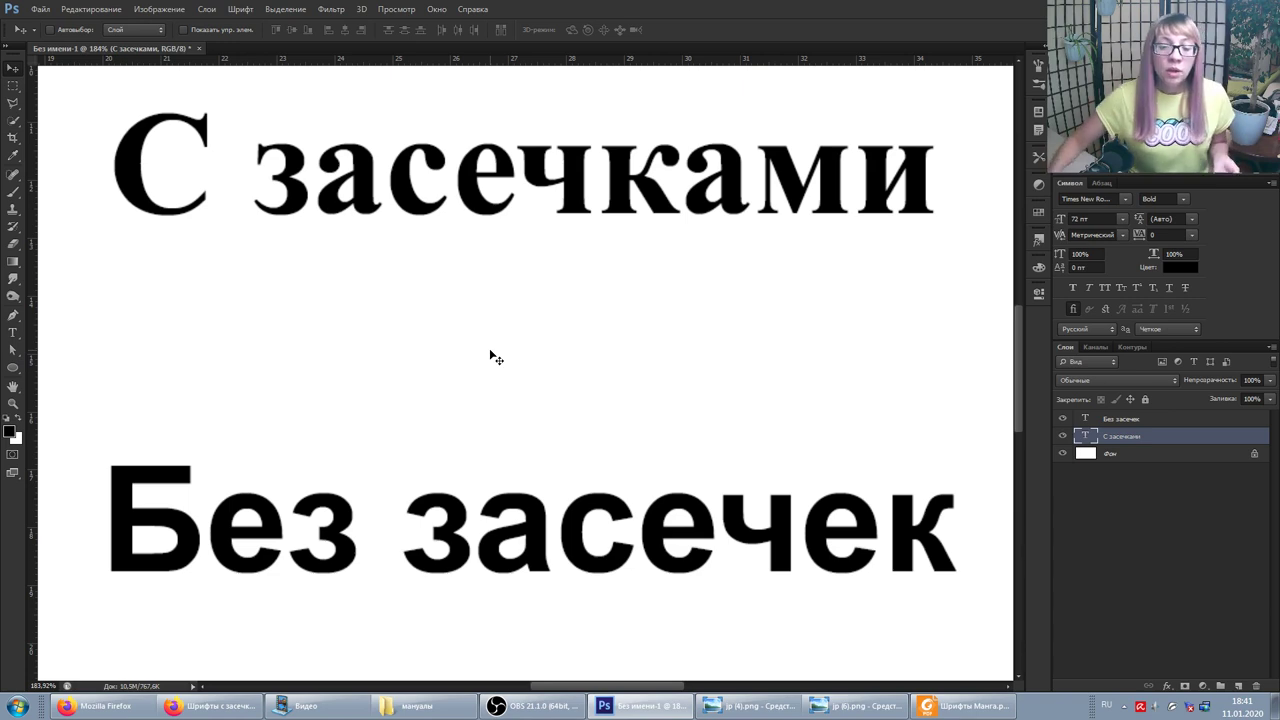
click(337, 715)
click(210, 706)
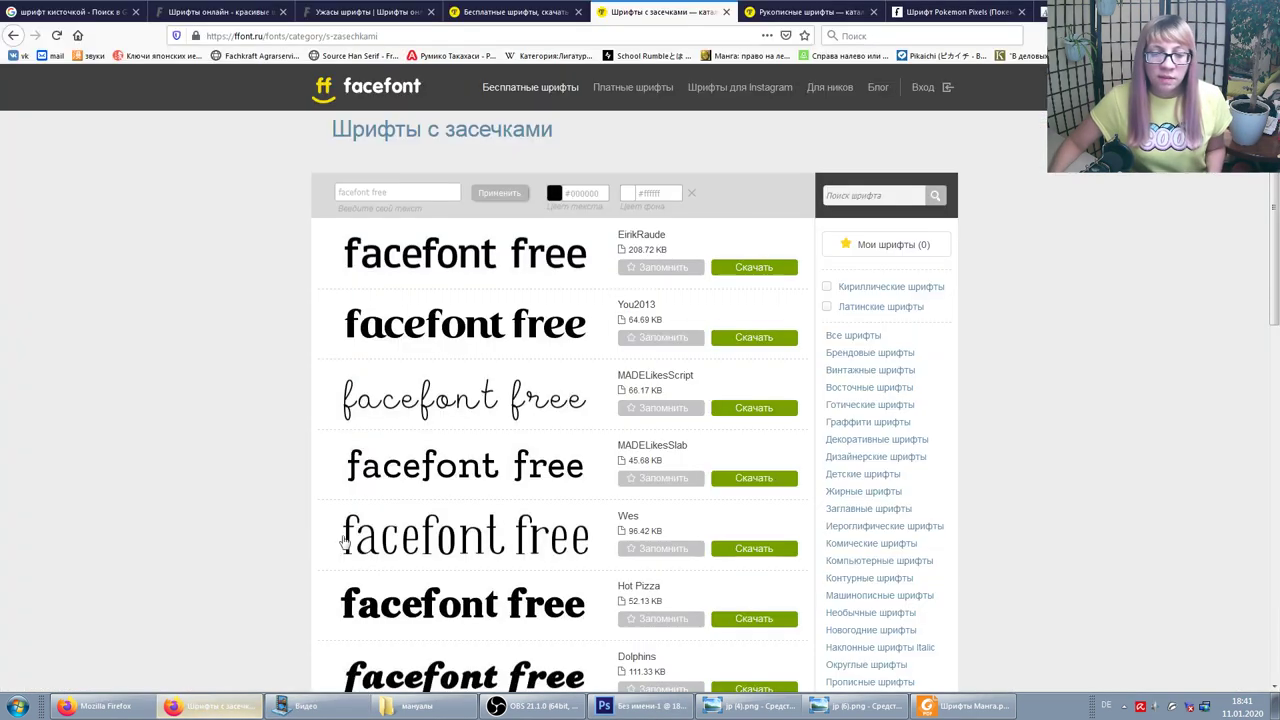
scroll(695, 407, down, 6)
scroll(651, 394, down, 3)
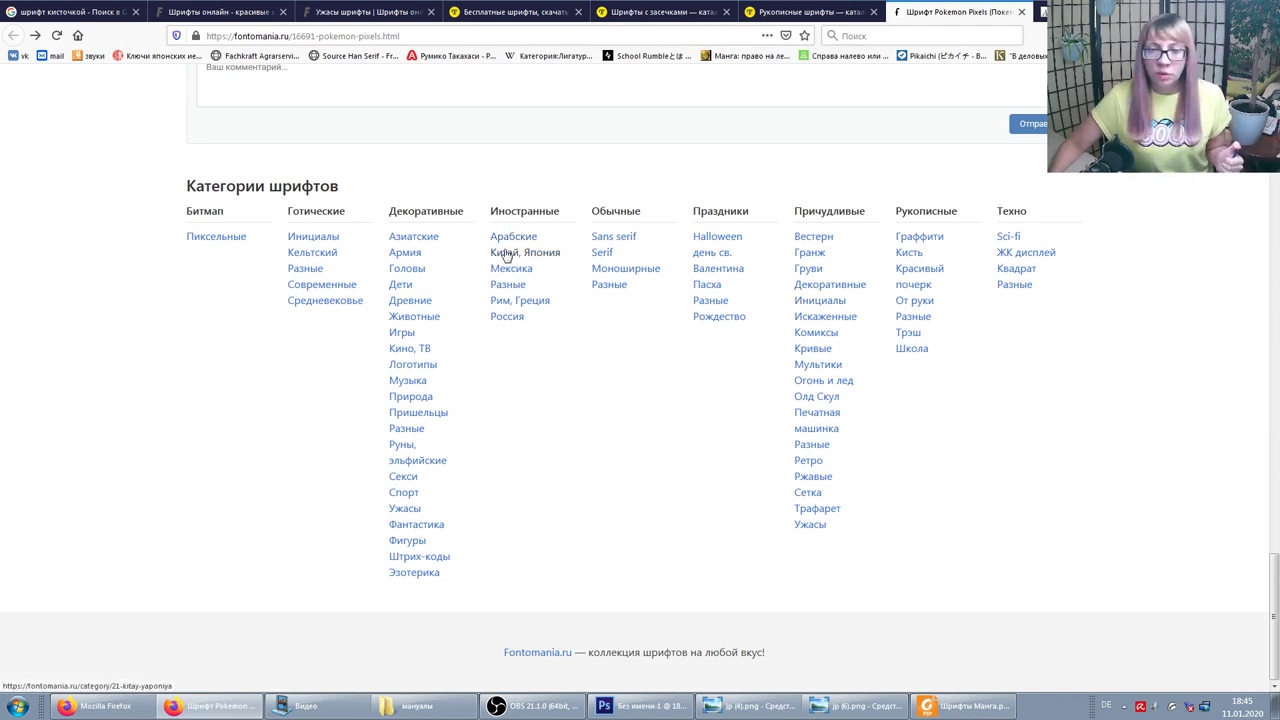
Step: Open the Китай, Япония category in a second tab and scroll its font listing
click(510, 258)
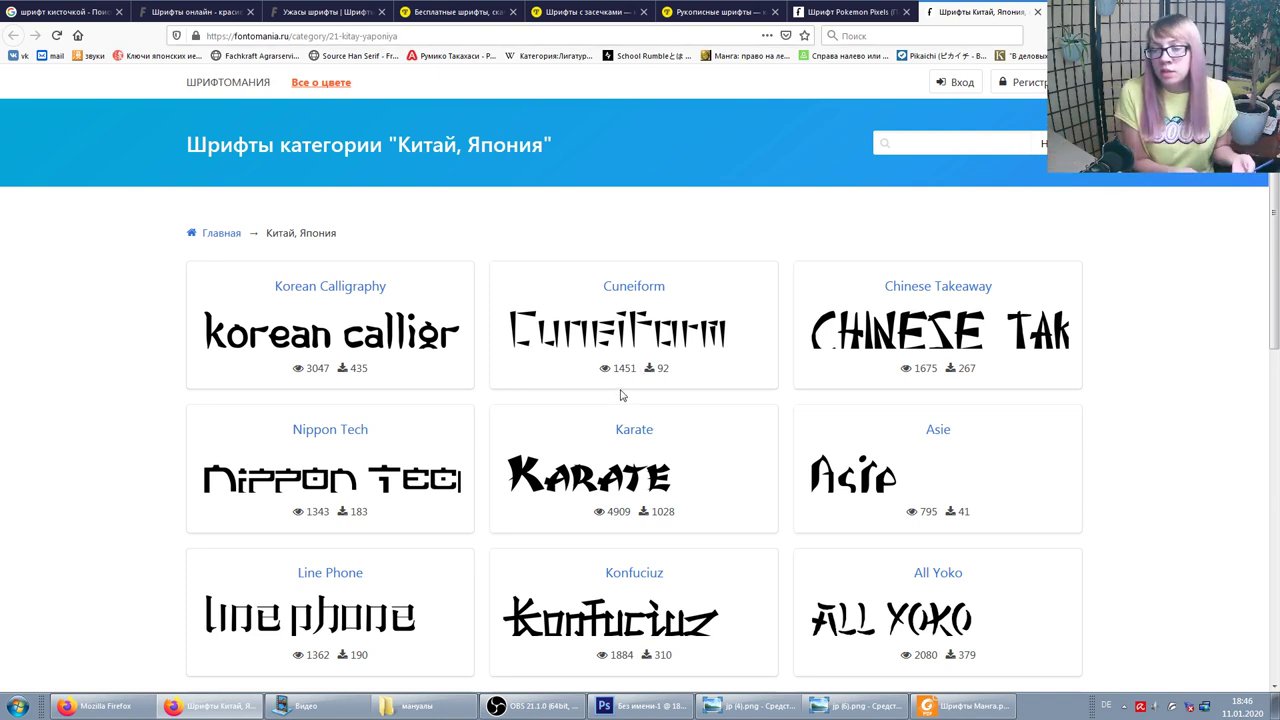
click(850, 11)
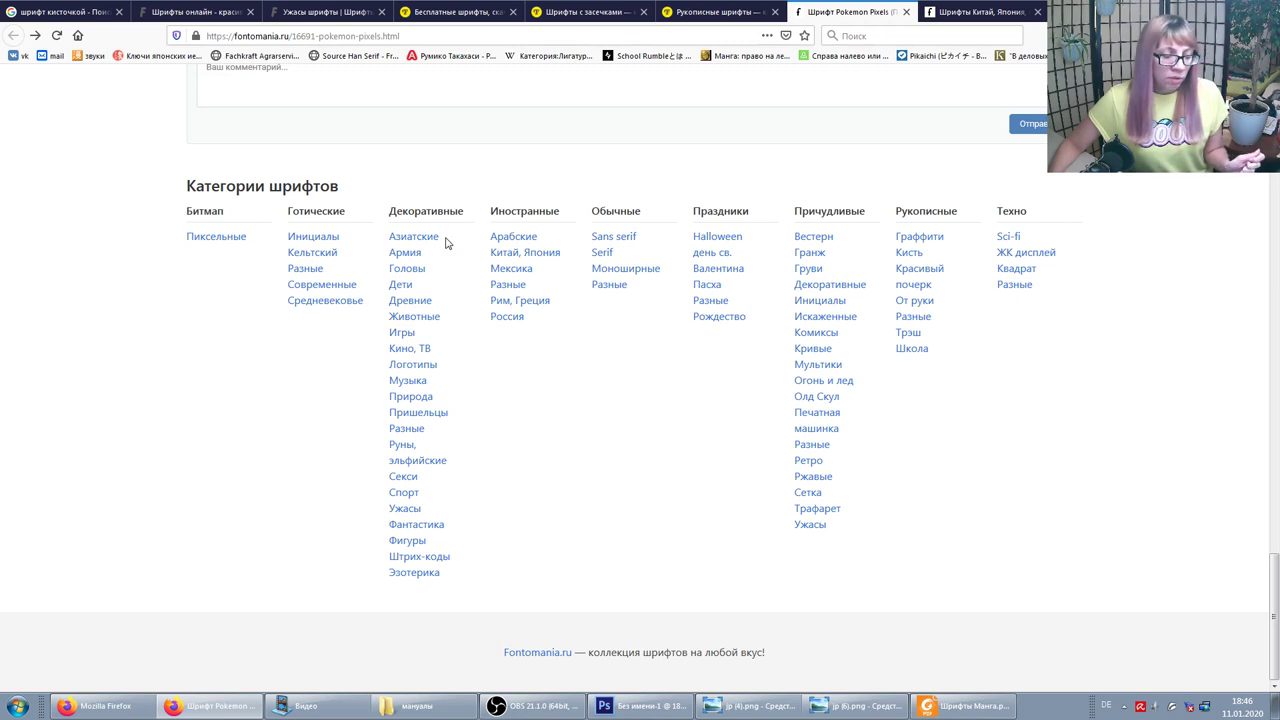
drag(407, 211, 435, 212)
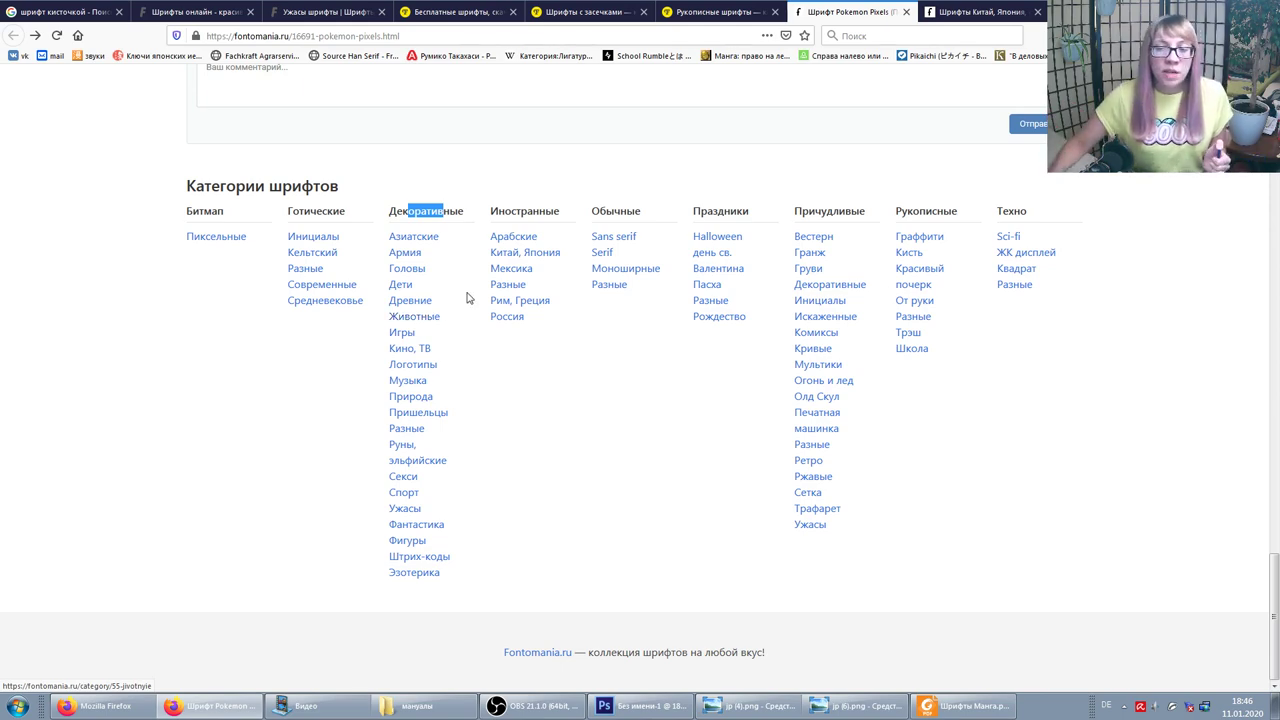
click(975, 7)
scroll(434, 403, down, 3)
scroll(418, 197, down, 1)
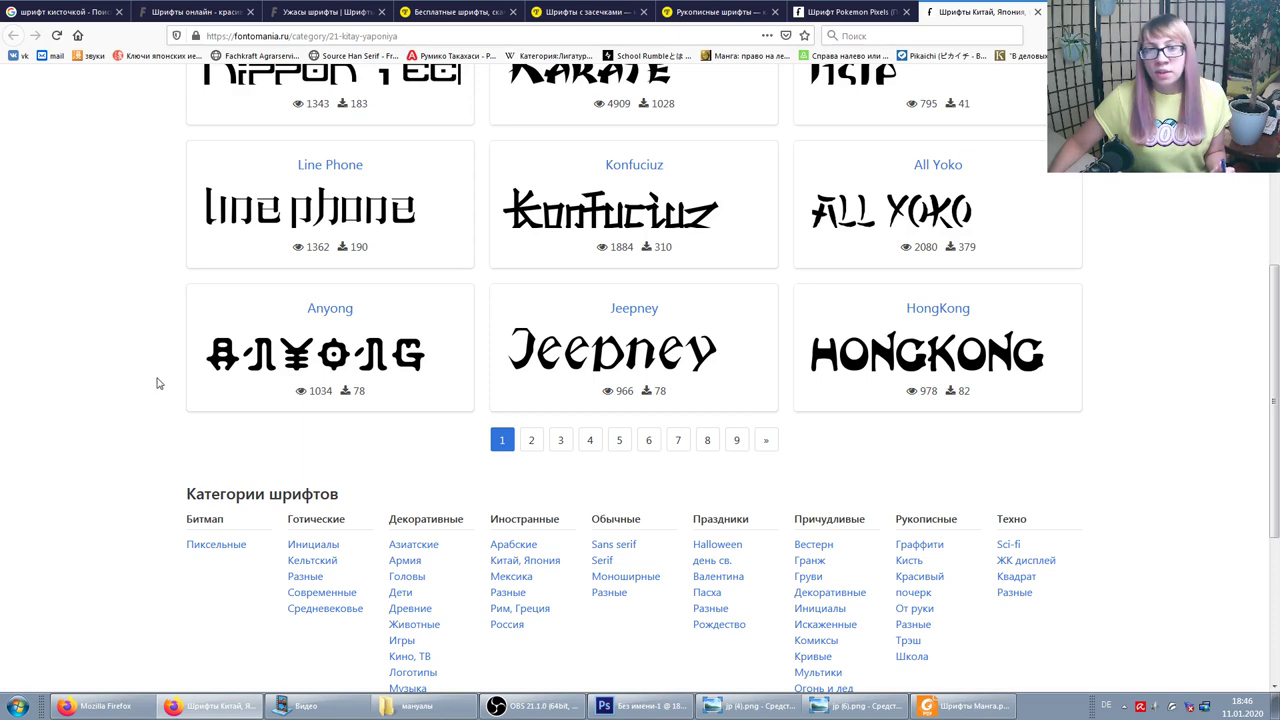
Step: Go back to Pokemon Pixels, clear the stray text selection, and scroll its glyph map
click(830, 12)
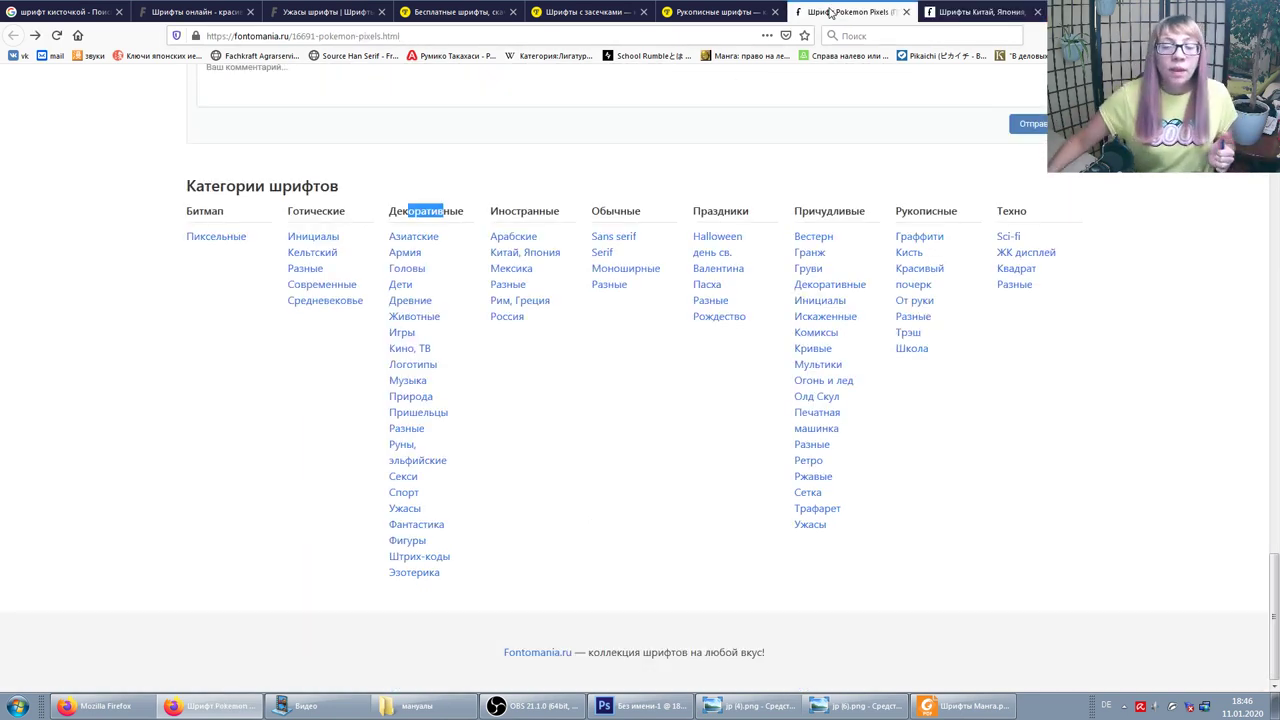
click(1160, 270)
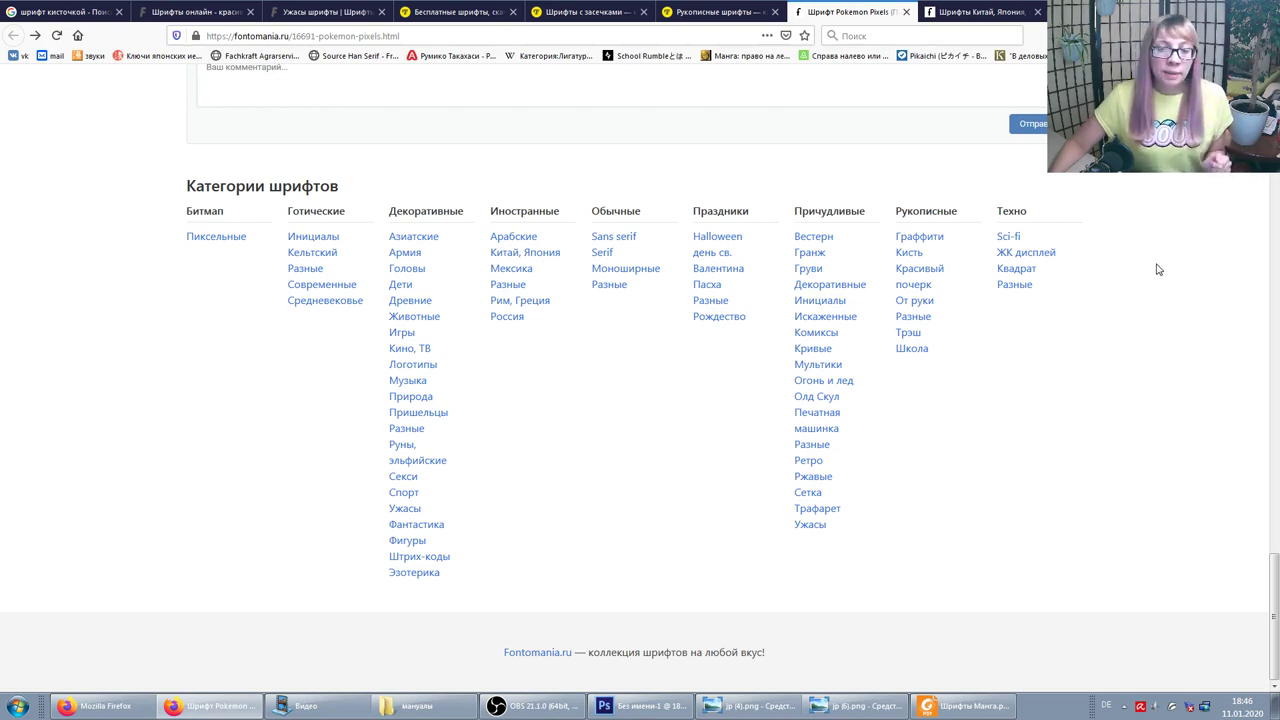
scroll(1158, 269, up, 5)
scroll(1158, 269, up, 5)
scroll(1158, 269, up, 5)
scroll(1000, 272, up, 3)
scroll(643, 294, down, 3)
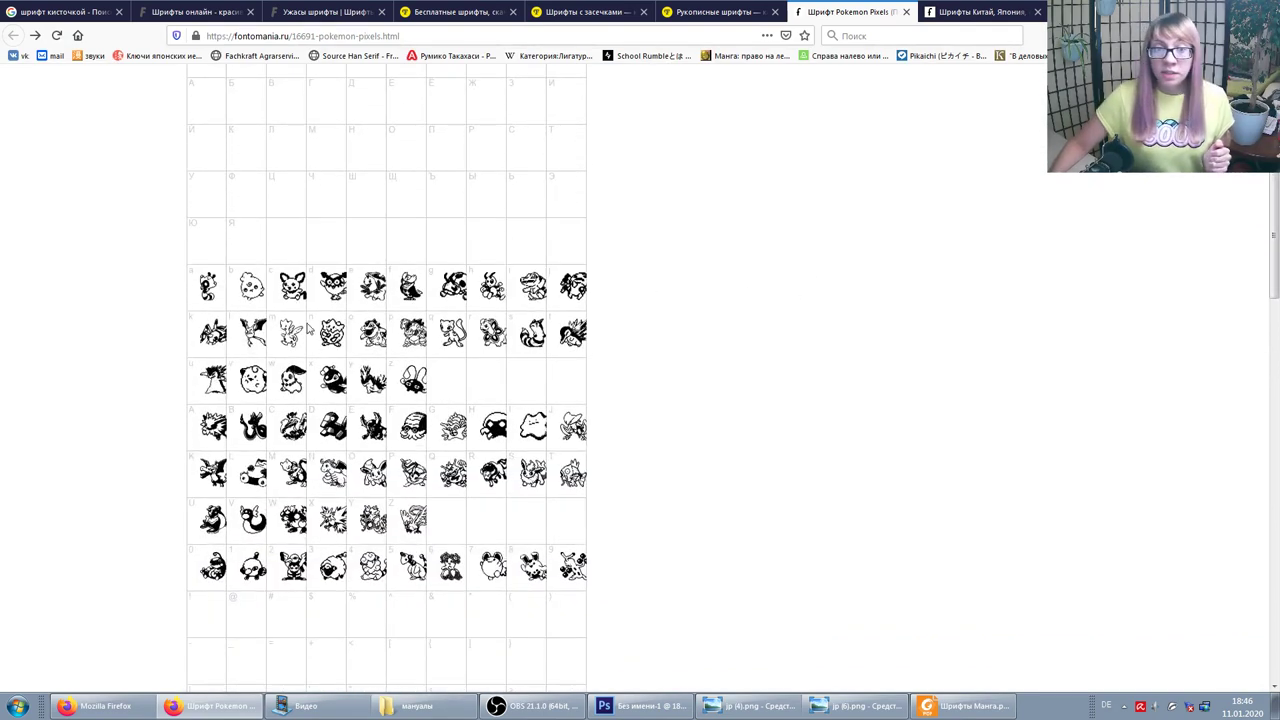
scroll(331, 320, up, 5)
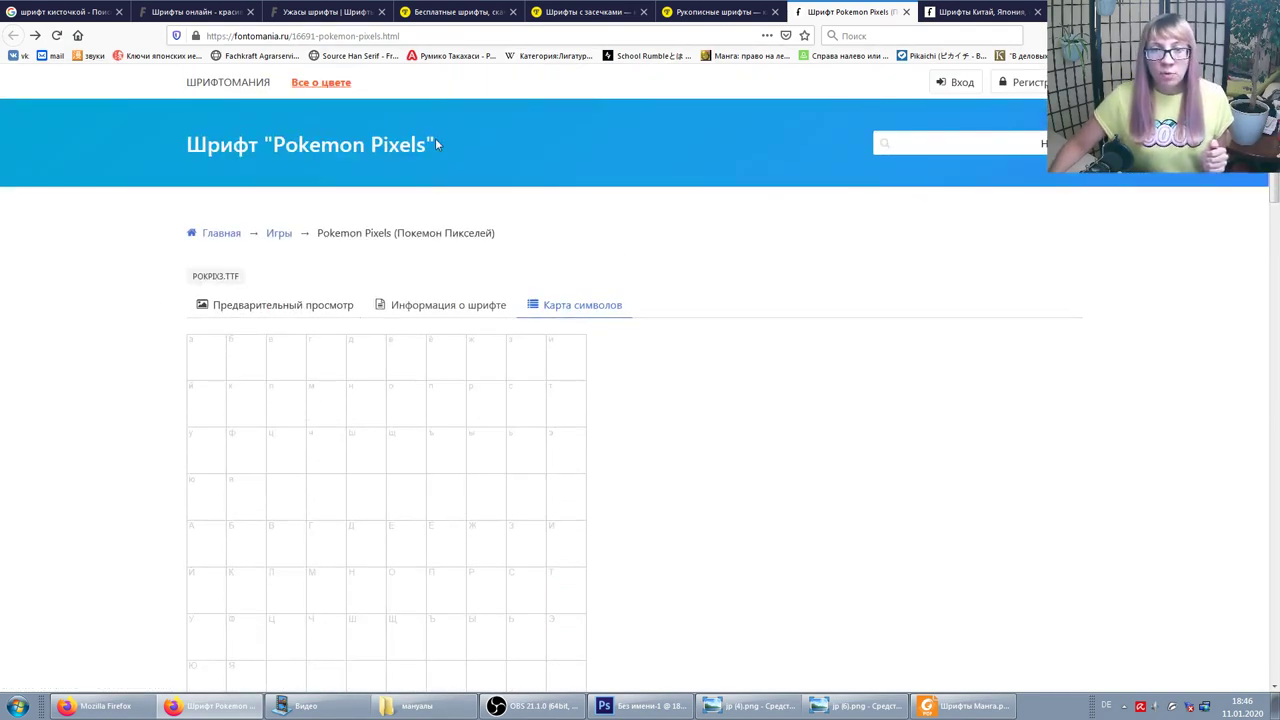
scroll(417, 181, down, 4)
scroll(417, 181, down, 5)
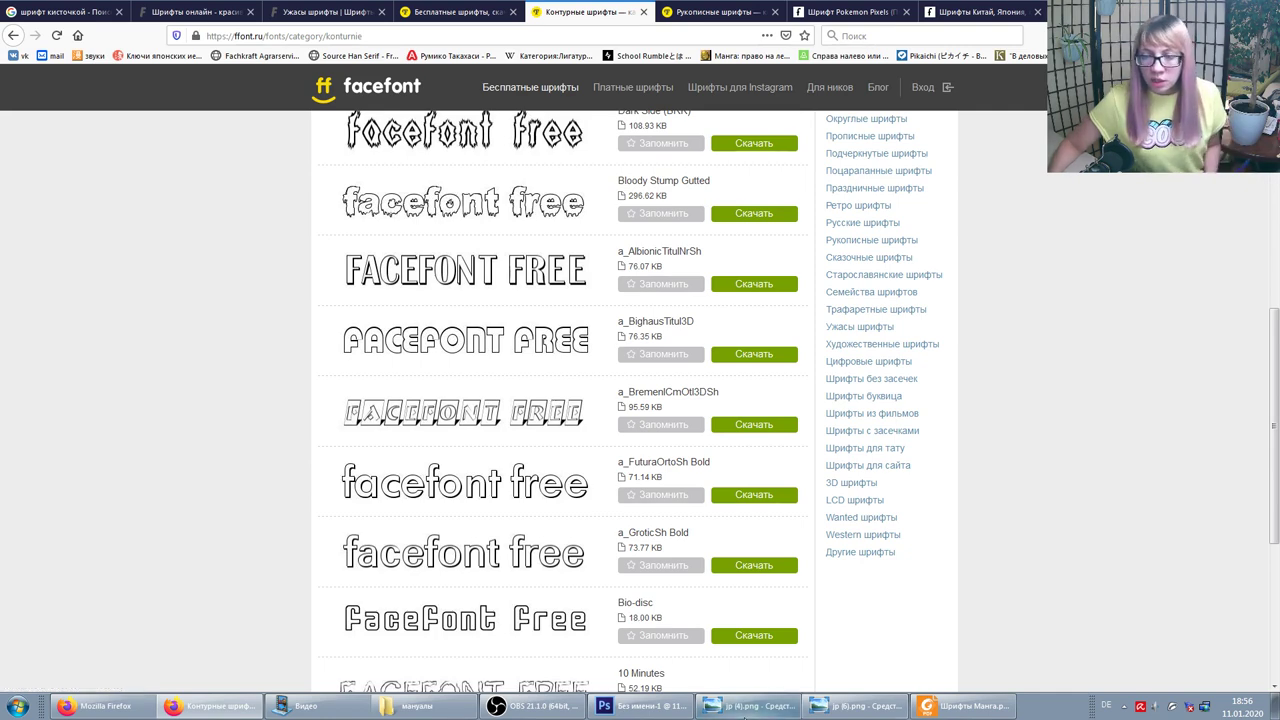
Step: Glance at the manga page in Photo Viewer, then return to Photoshop's serif/sans-serif document
click(858, 706)
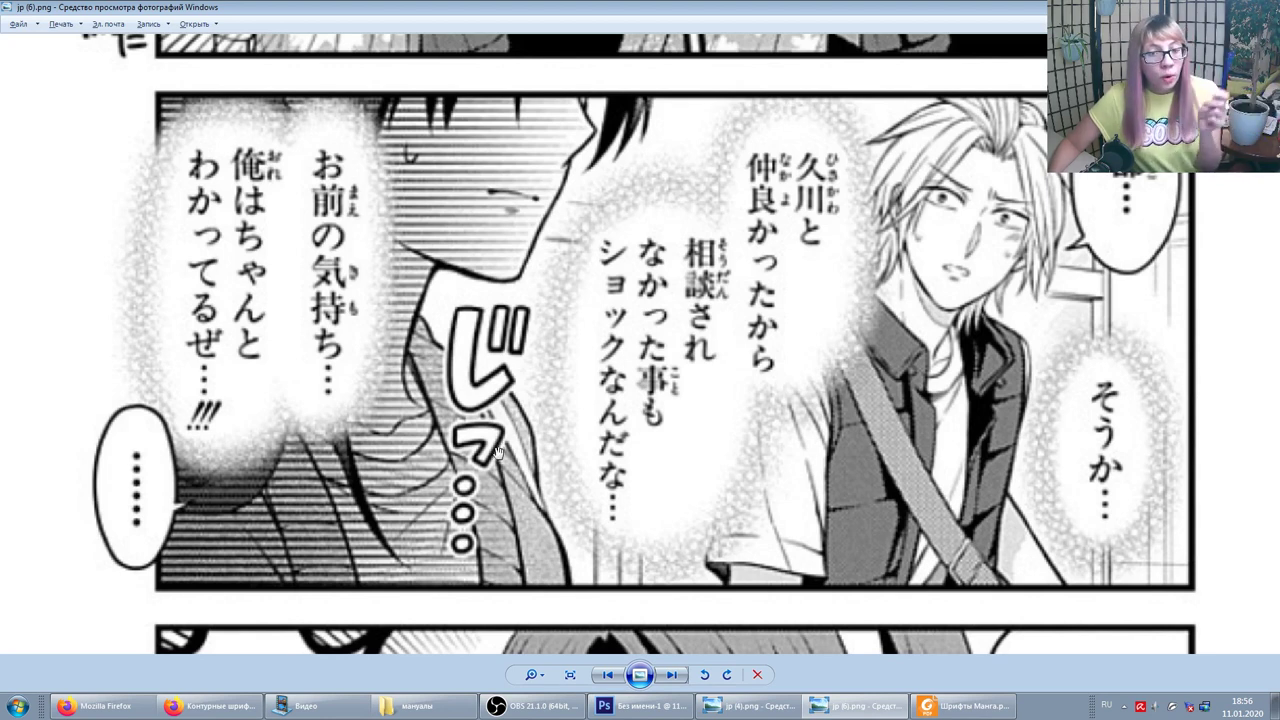
click(320, 706)
click(210, 706)
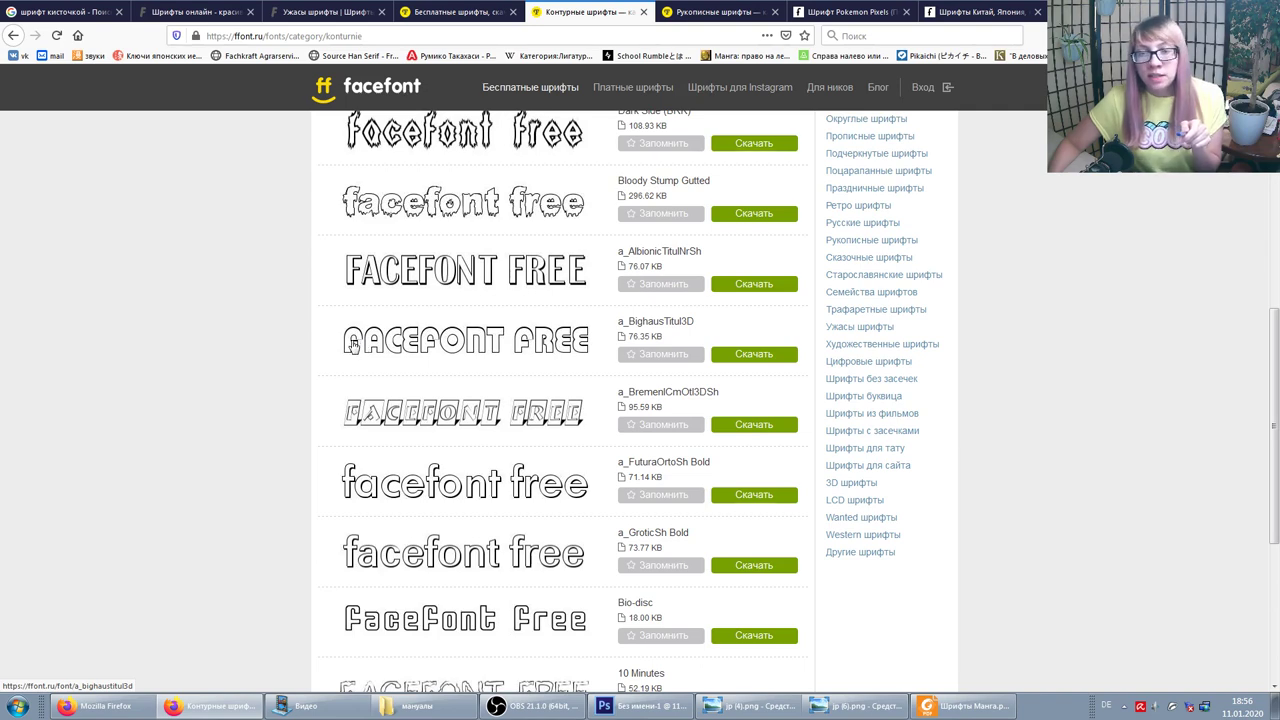
click(860, 705)
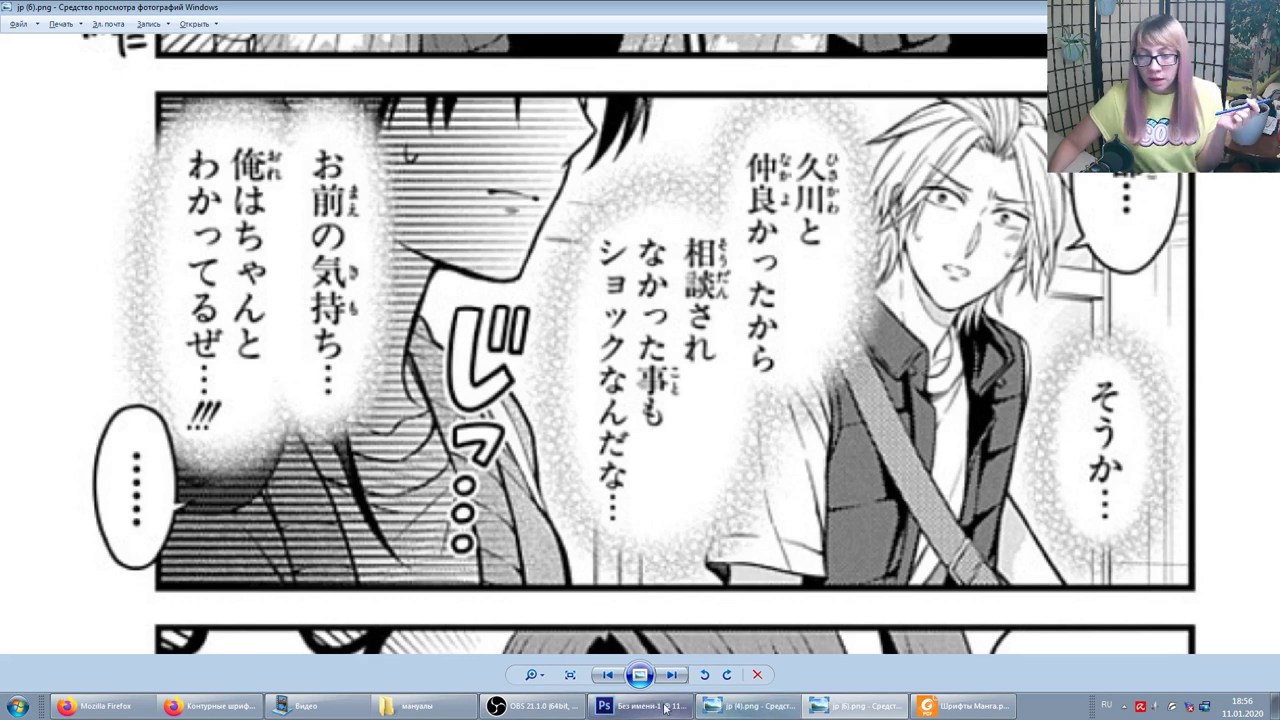
click(640, 705)
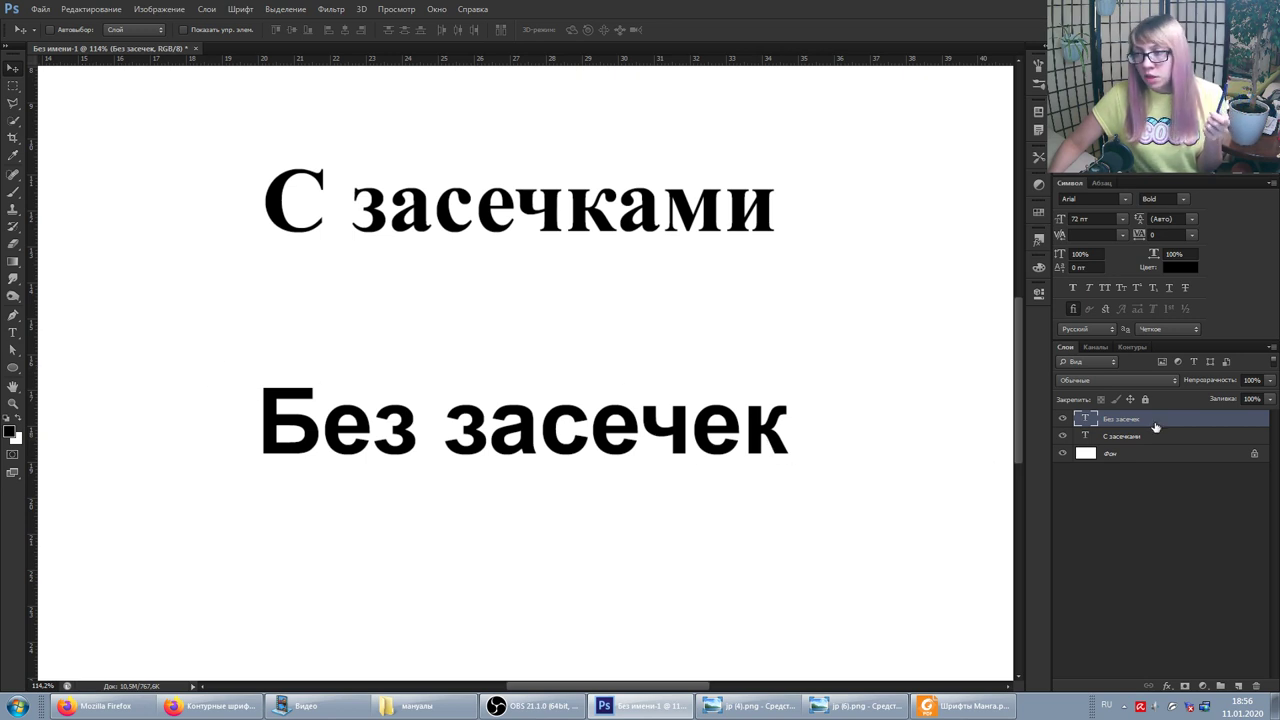
Step: Make the Без засечек text white and give it a Stroke layer style
click(1180, 267)
drag(971, 277, 774, 177)
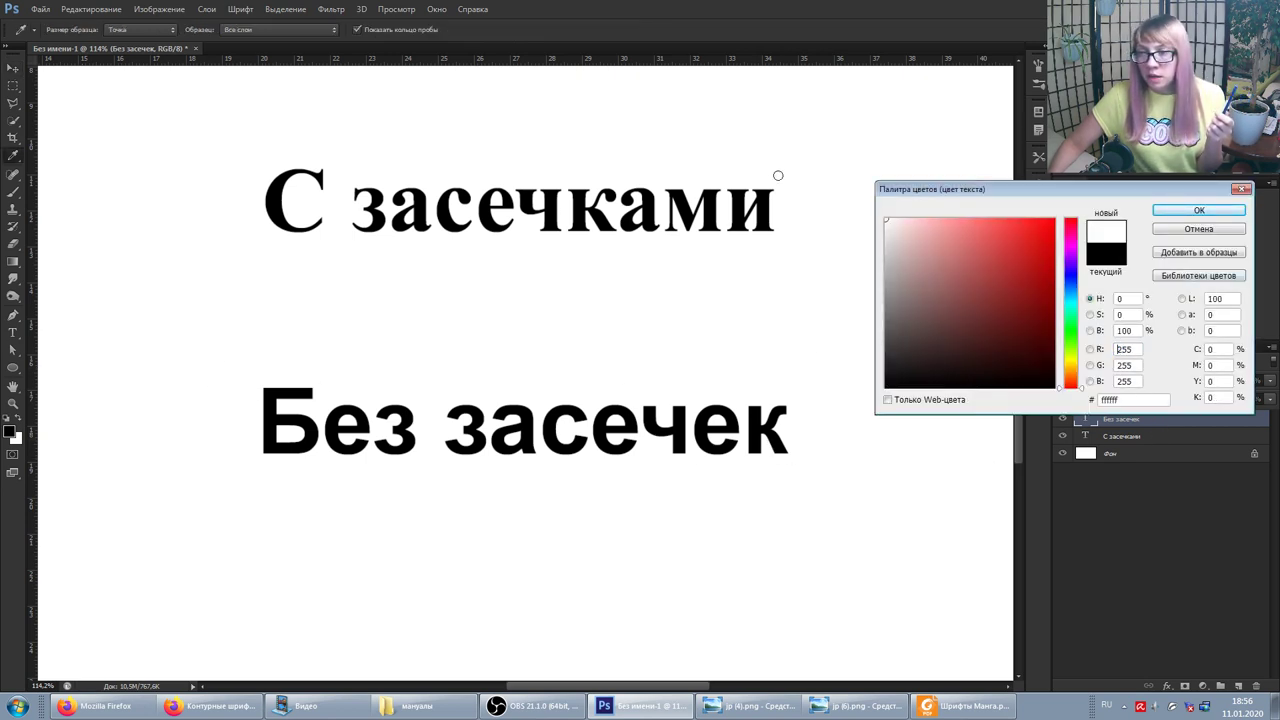
click(1180, 212)
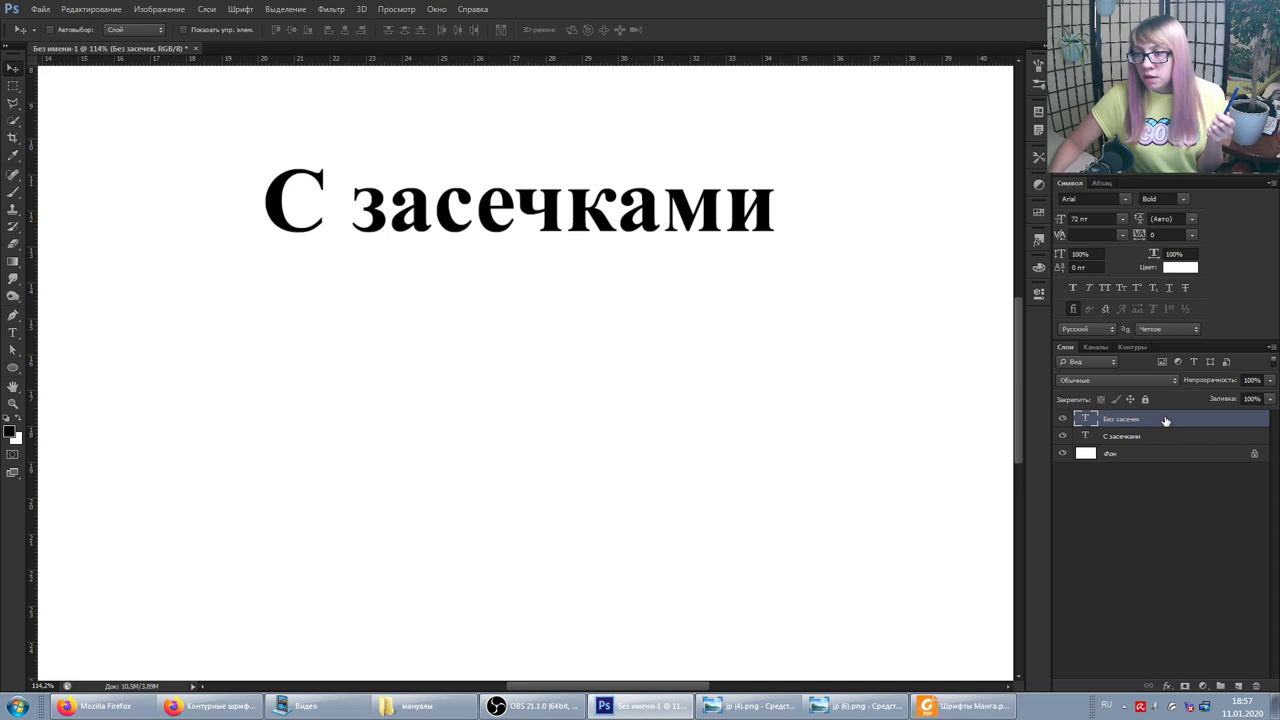
double_click(1166, 421)
click(358, 233)
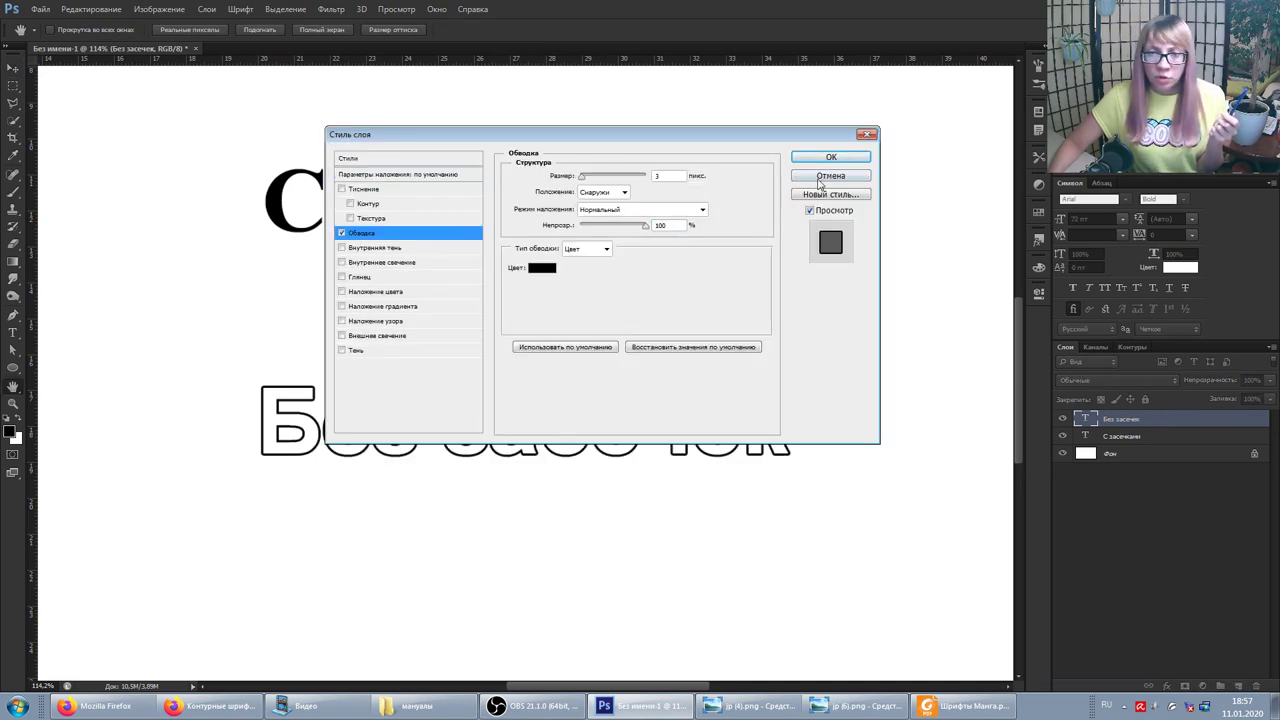
click(830, 157)
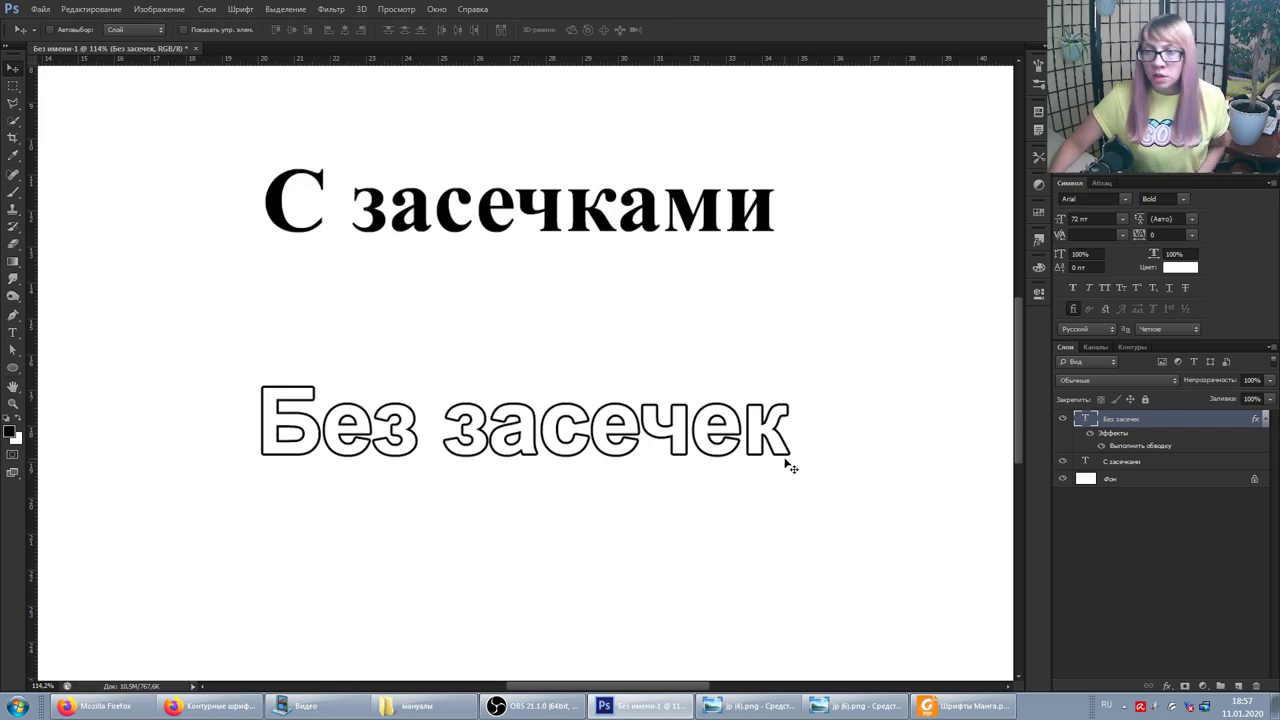
Step: Move the outlined Без засечек word onto the С засечками text
drag(678, 440, 773, 198)
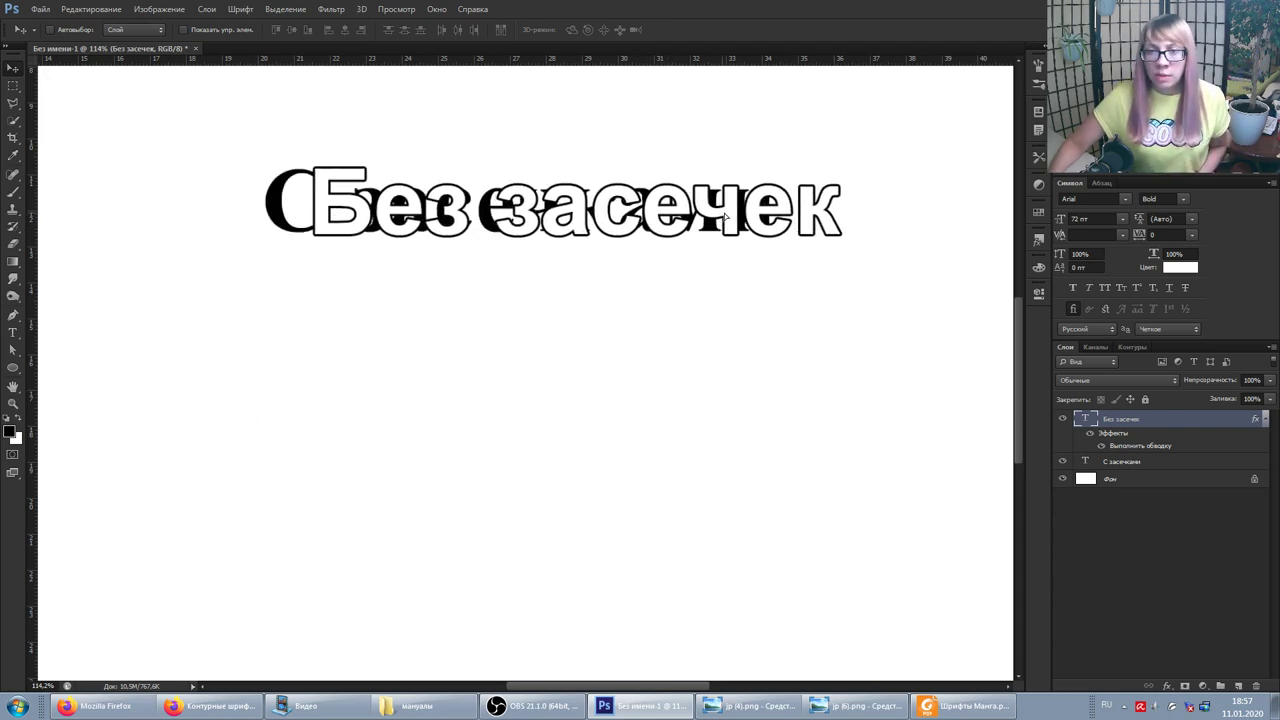
drag(766, 197, 740, 194)
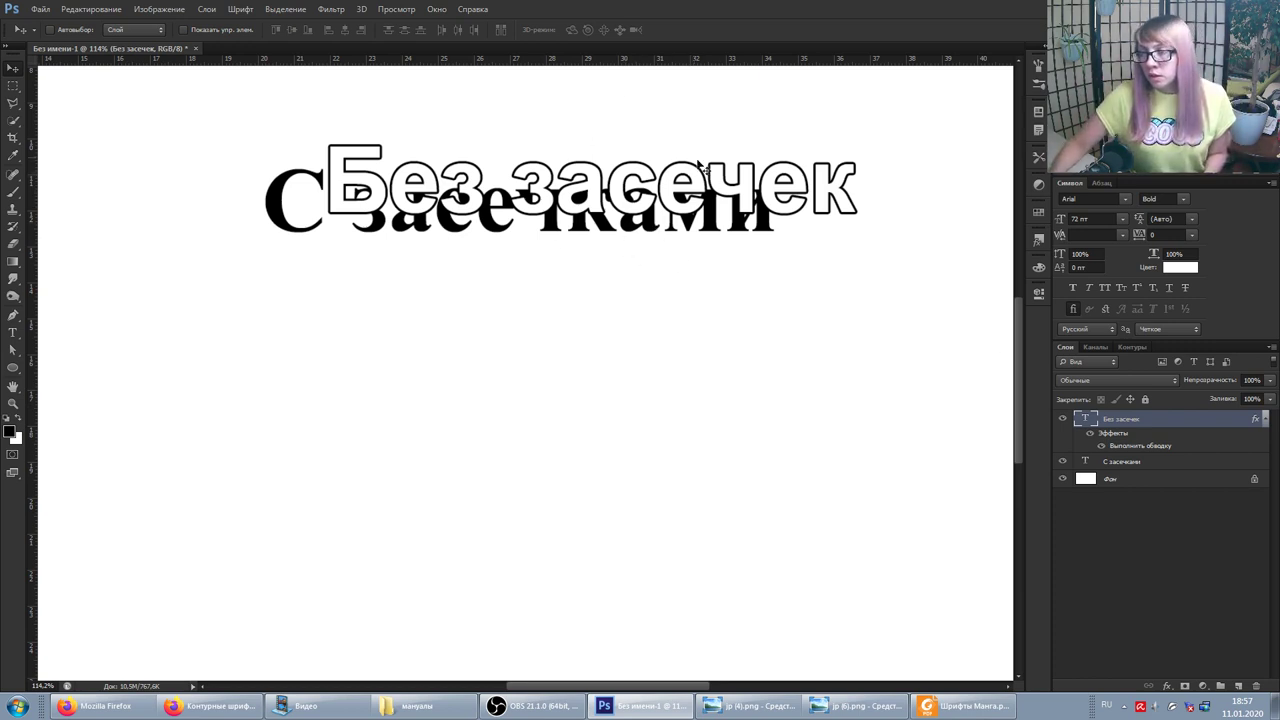
drag(670, 177, 722, 186)
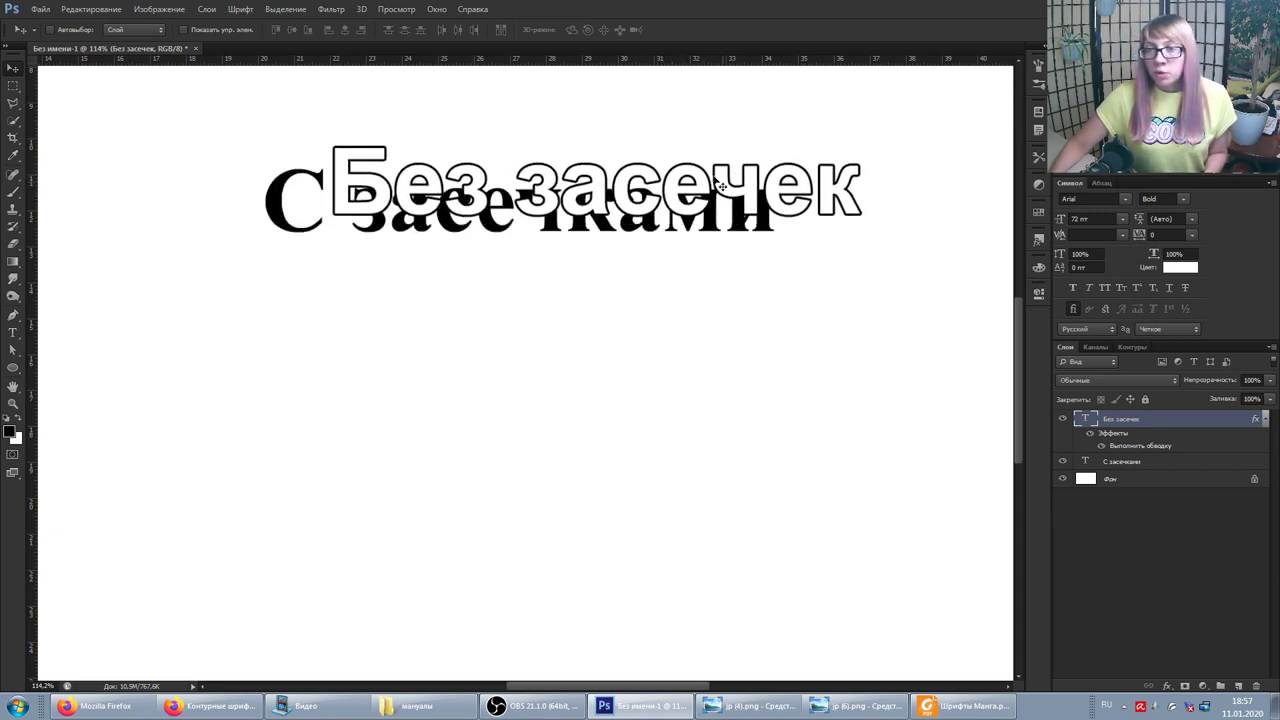
Step: Set the Без засечек layer Fill to 0% so the letters are hollow
click(1270, 400)
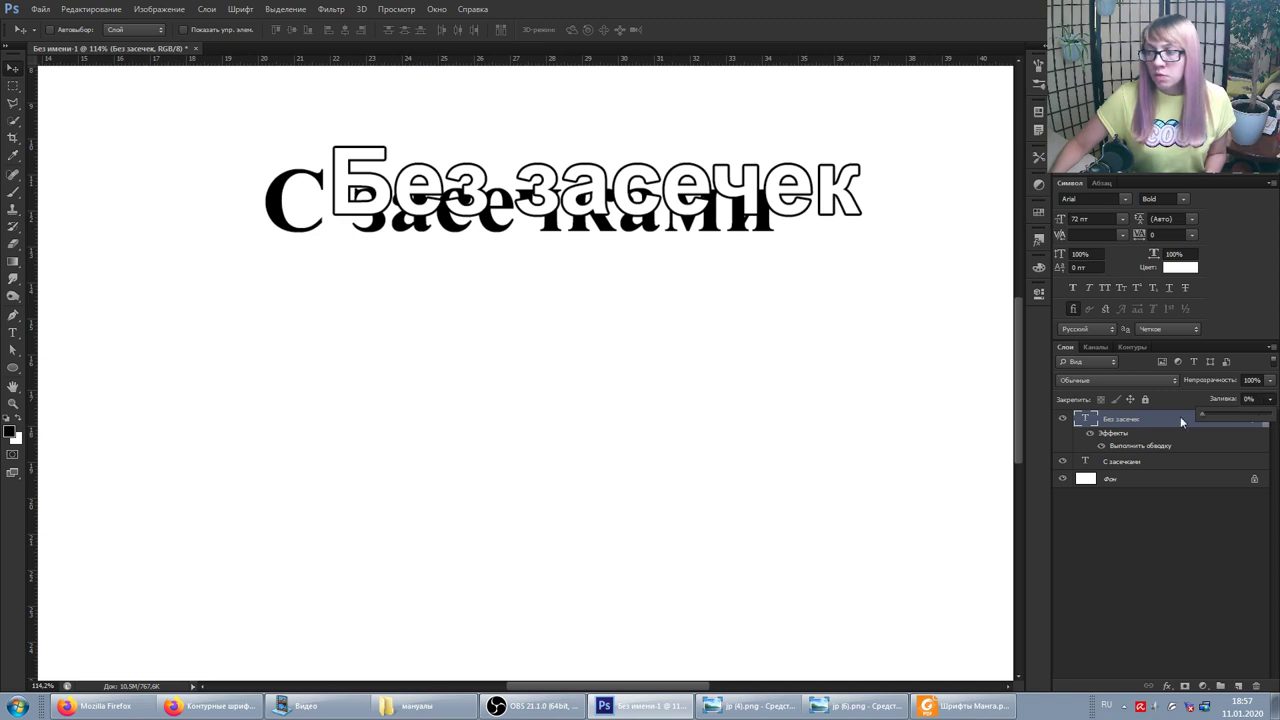
drag(1213, 418, 1005, 435)
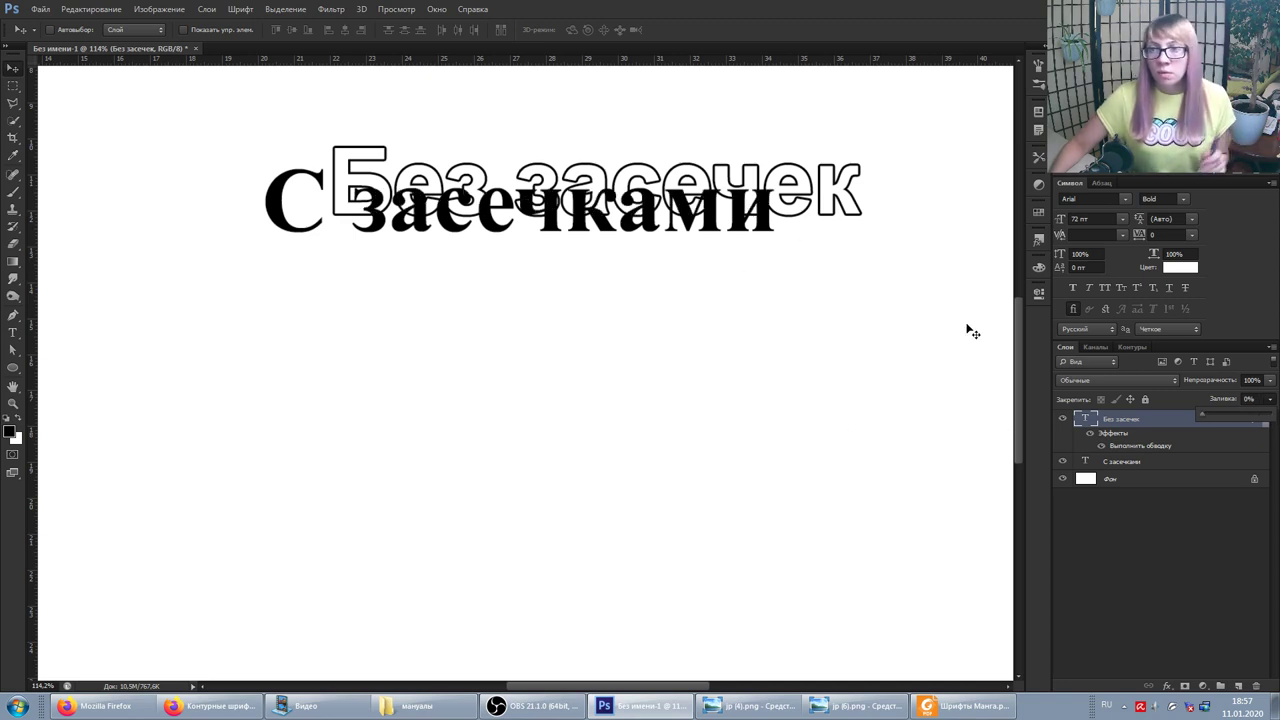
mouse_move(1206, 412)
mouse_down()
mouse_move(1236, 418)
mouse_move(1171, 428)
mouse_up()
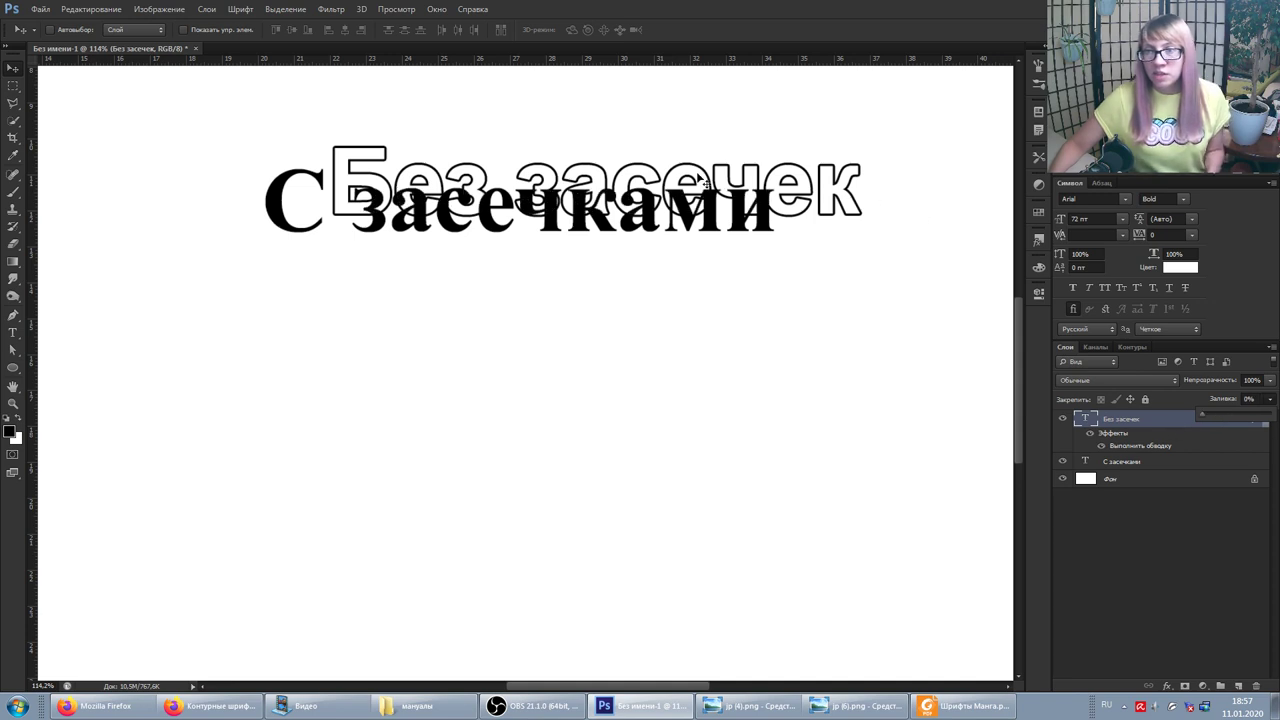
click(1269, 400)
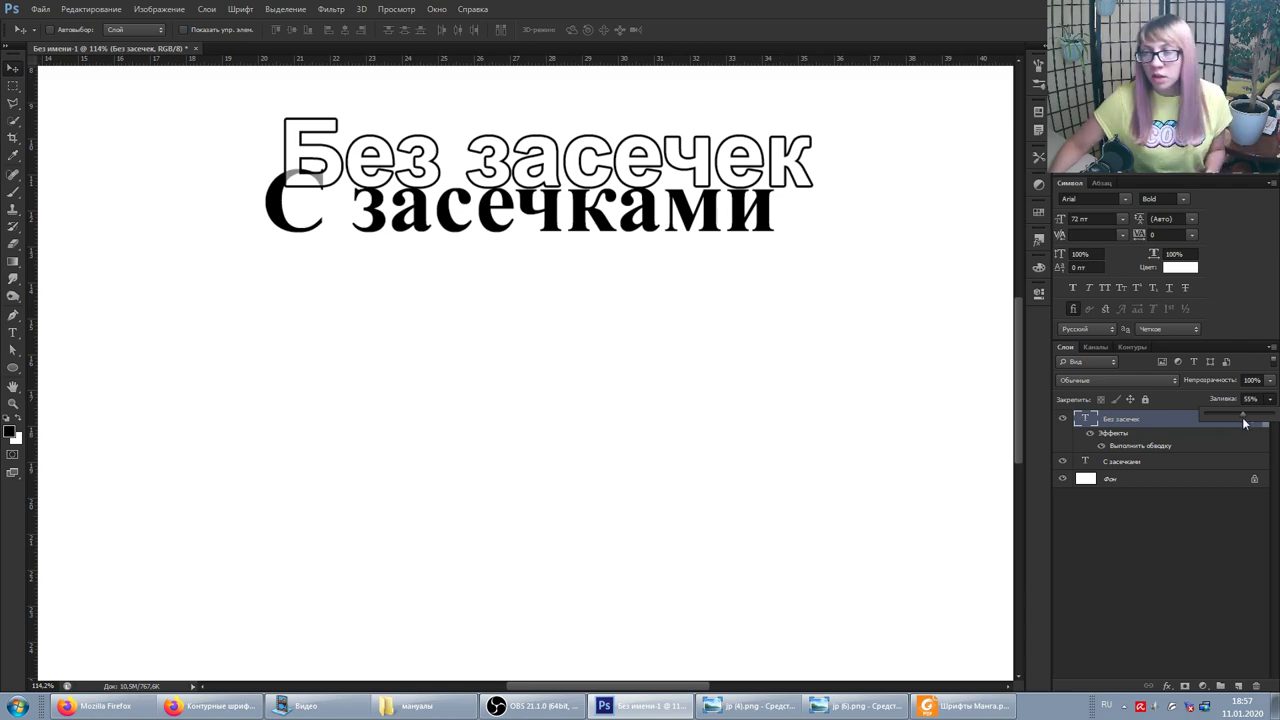
drag(1231, 416, 1012, 432)
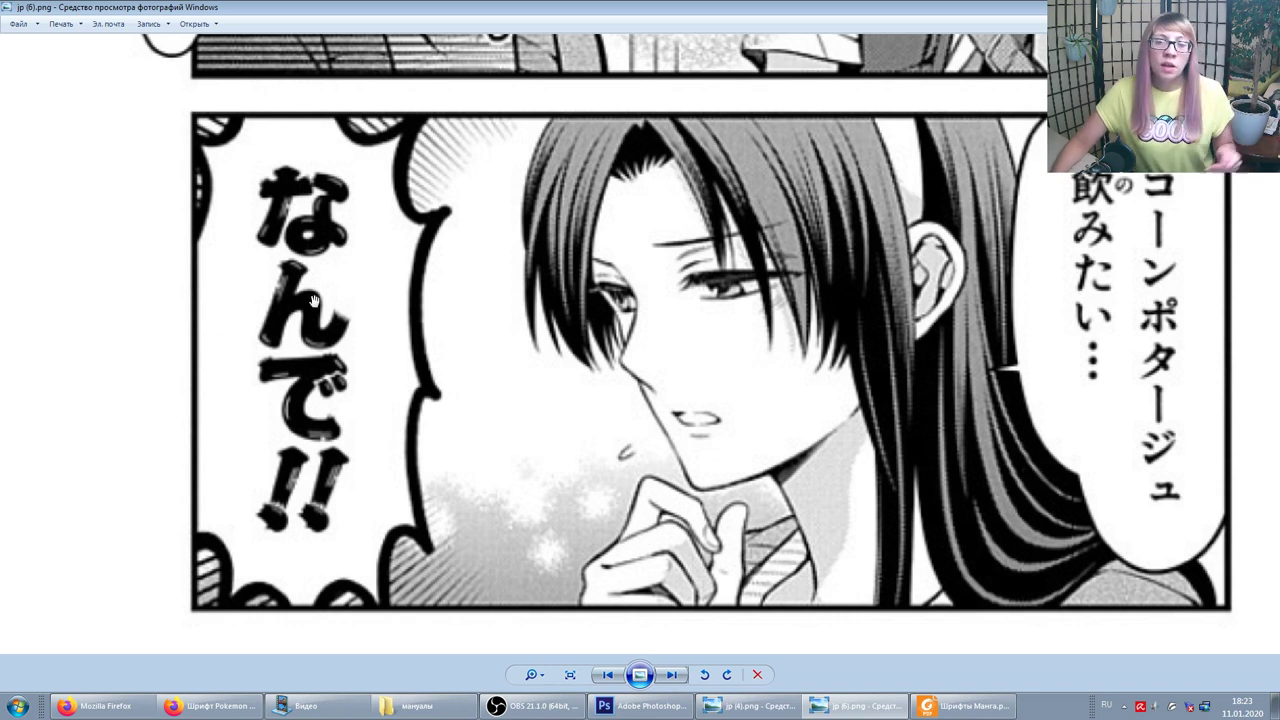
Step: Look over the ffont.ru free fonts list in Firefox, then bring up Шрифты Манга.pdf in Foxit Reader
click(210, 706)
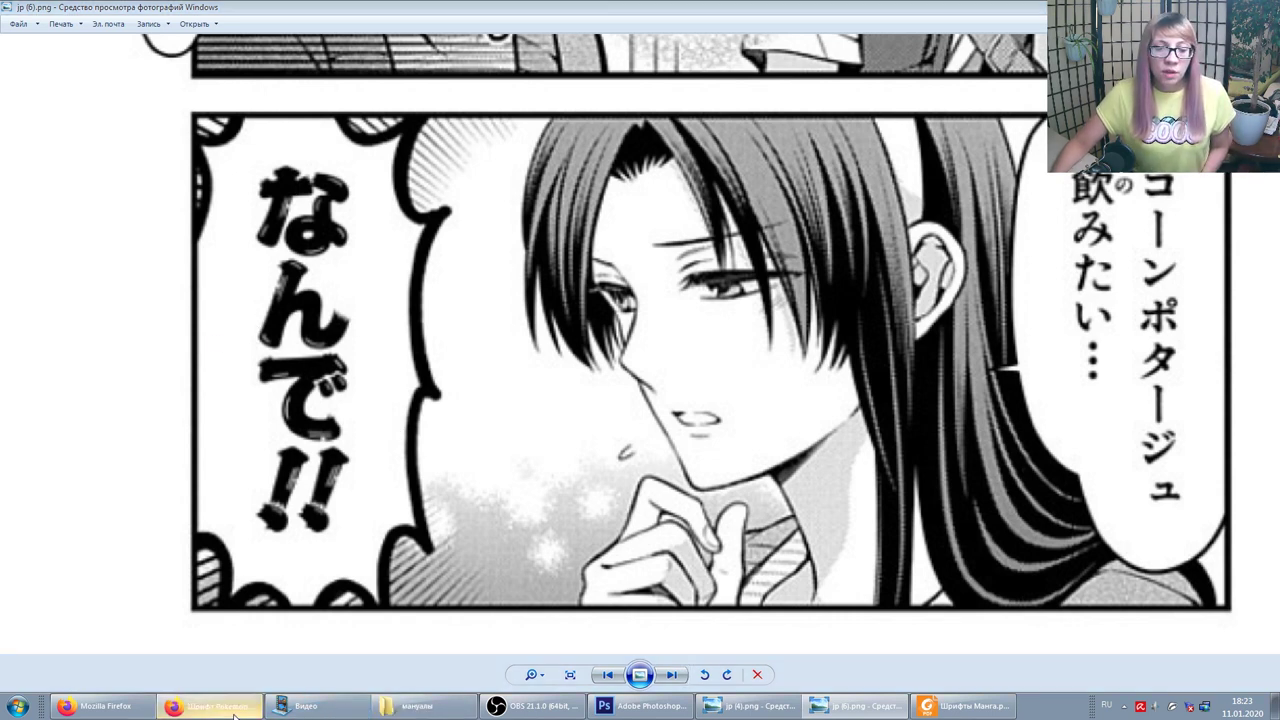
click(519, 8)
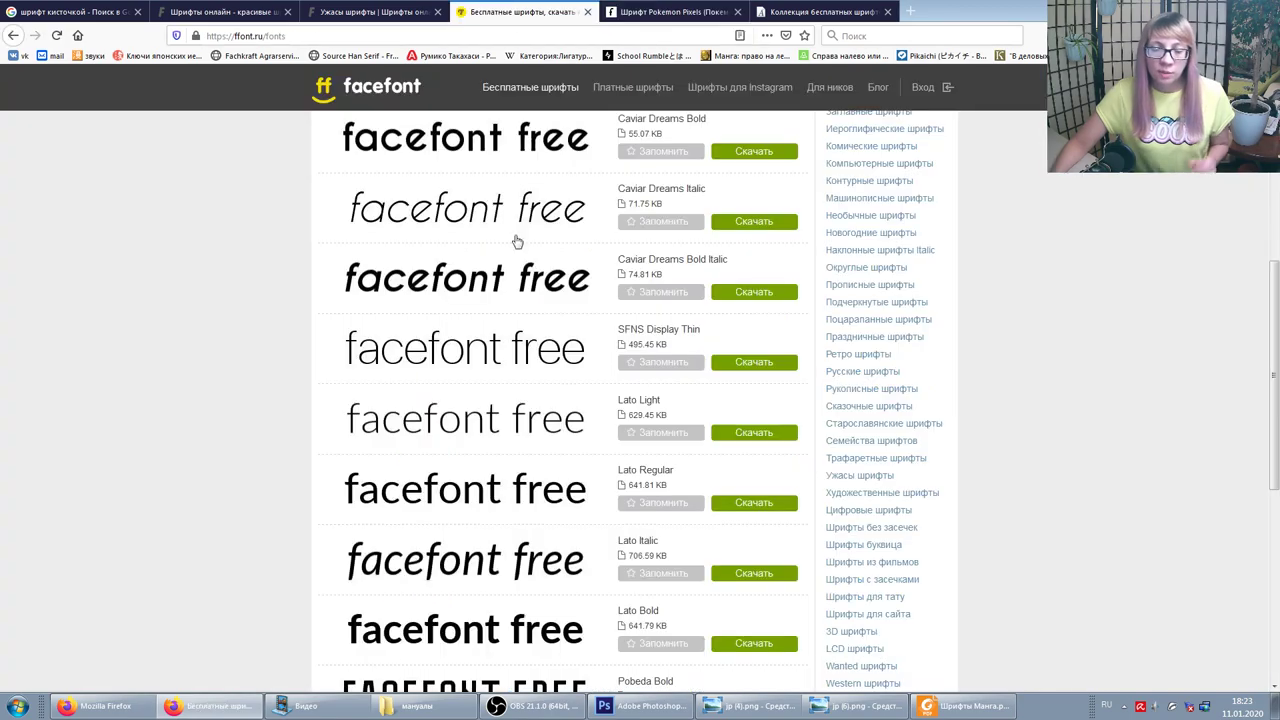
scroll(549, 358, up, 5)
scroll(437, 251, down, 4)
scroll(437, 251, down, 5)
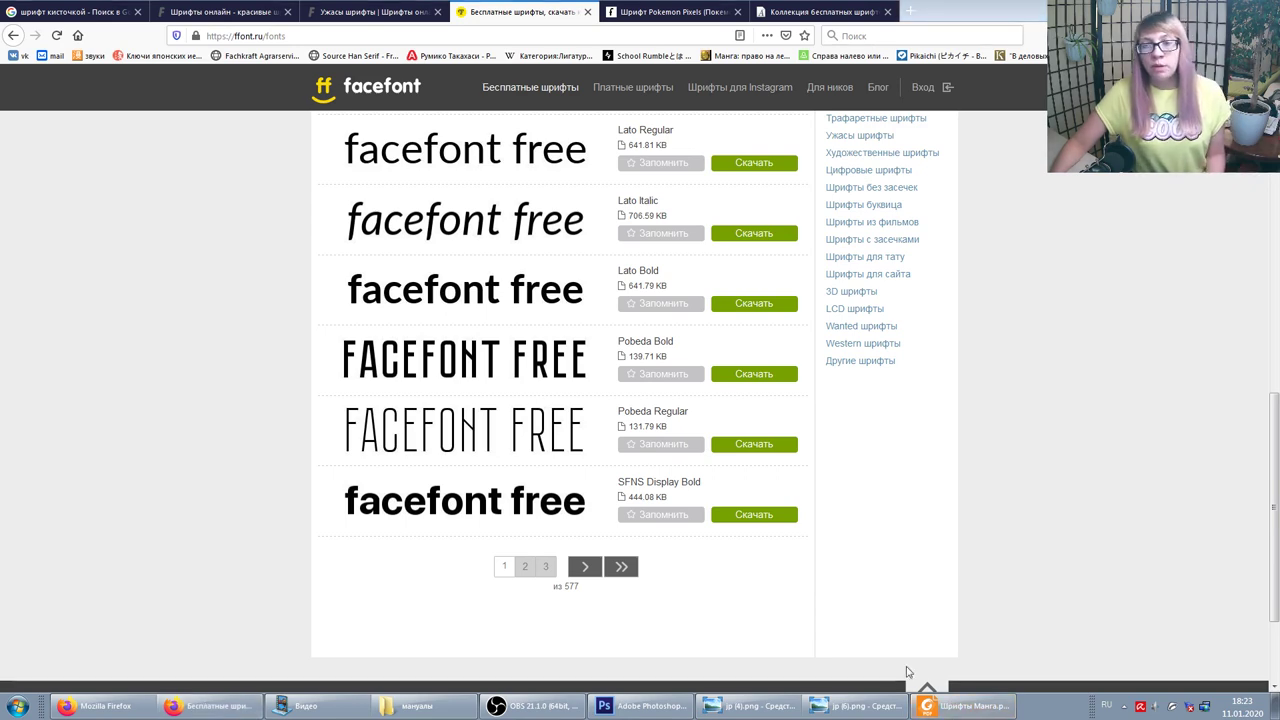
click(962, 706)
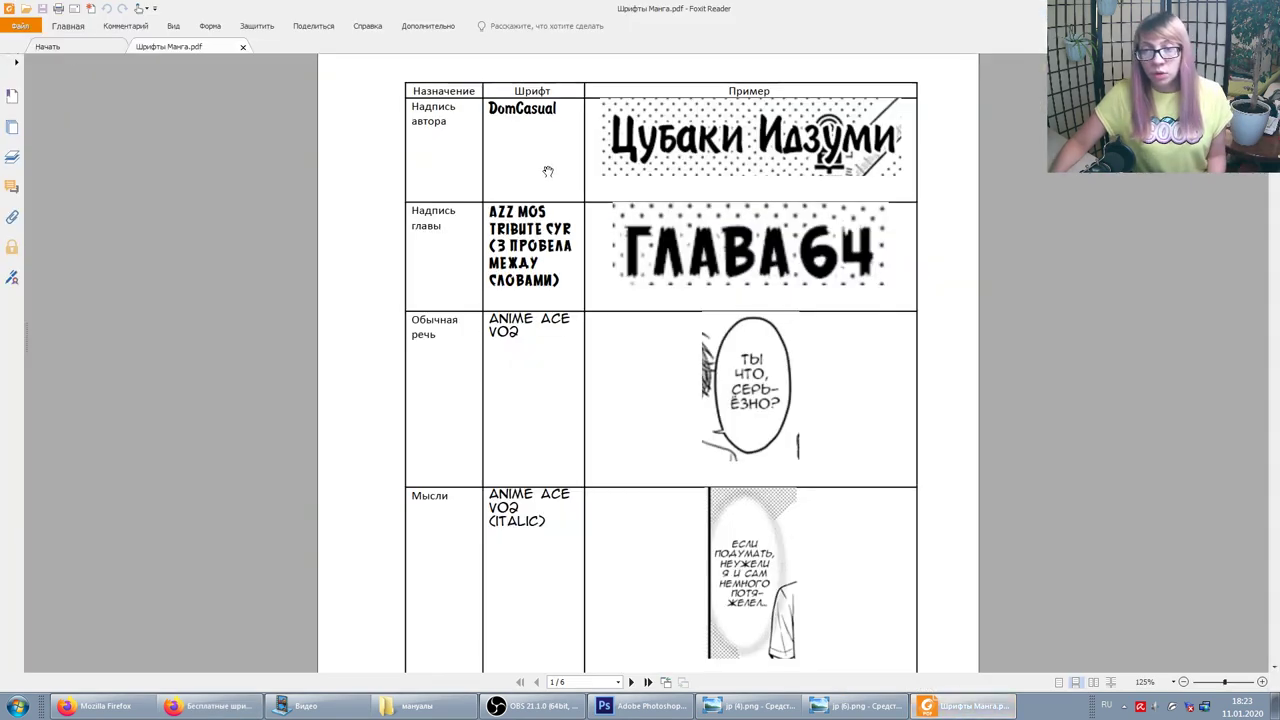
Step: Scroll down through the Шрифты Манга.pdf font table to page 3
scroll(598, 254, up, 1)
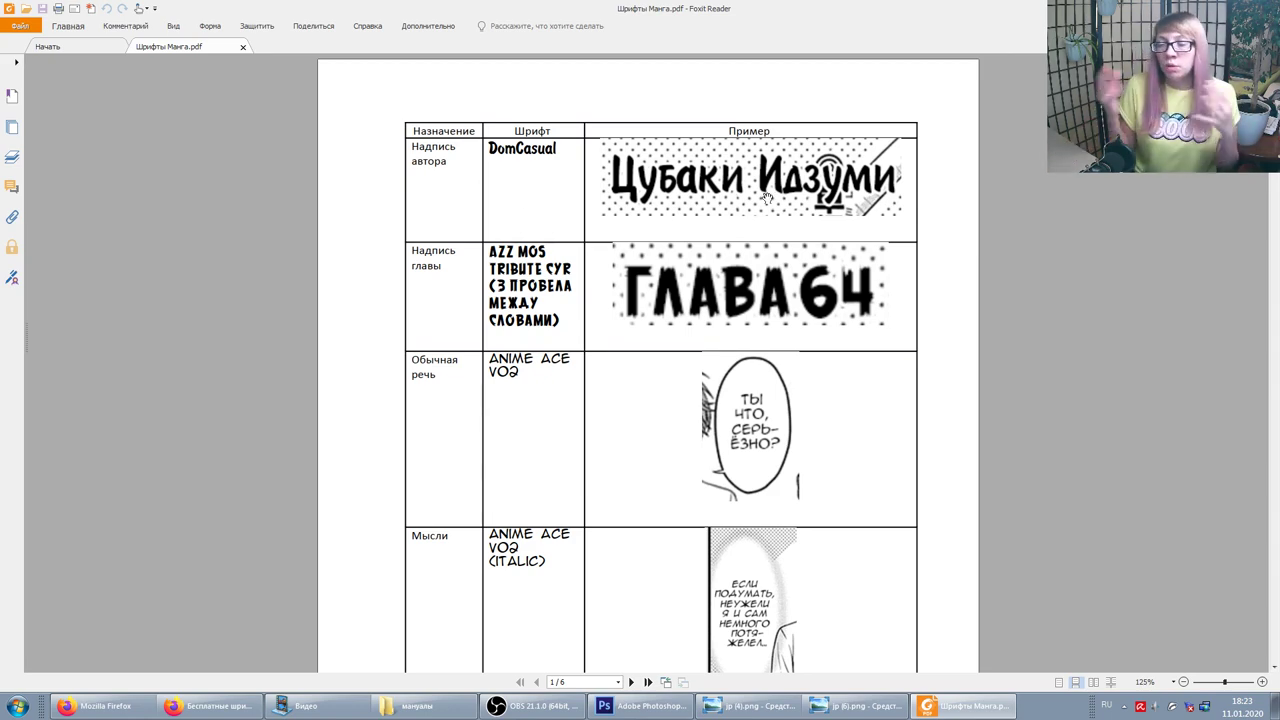
scroll(766, 197, down, 3)
scroll(766, 197, down, 5)
scroll(770, 196, down, 3)
scroll(776, 194, down, 1)
scroll(776, 193, down, 7)
scroll(429, 243, down, 3)
scroll(894, 360, down, 1)
scroll(864, 354, down, 8)
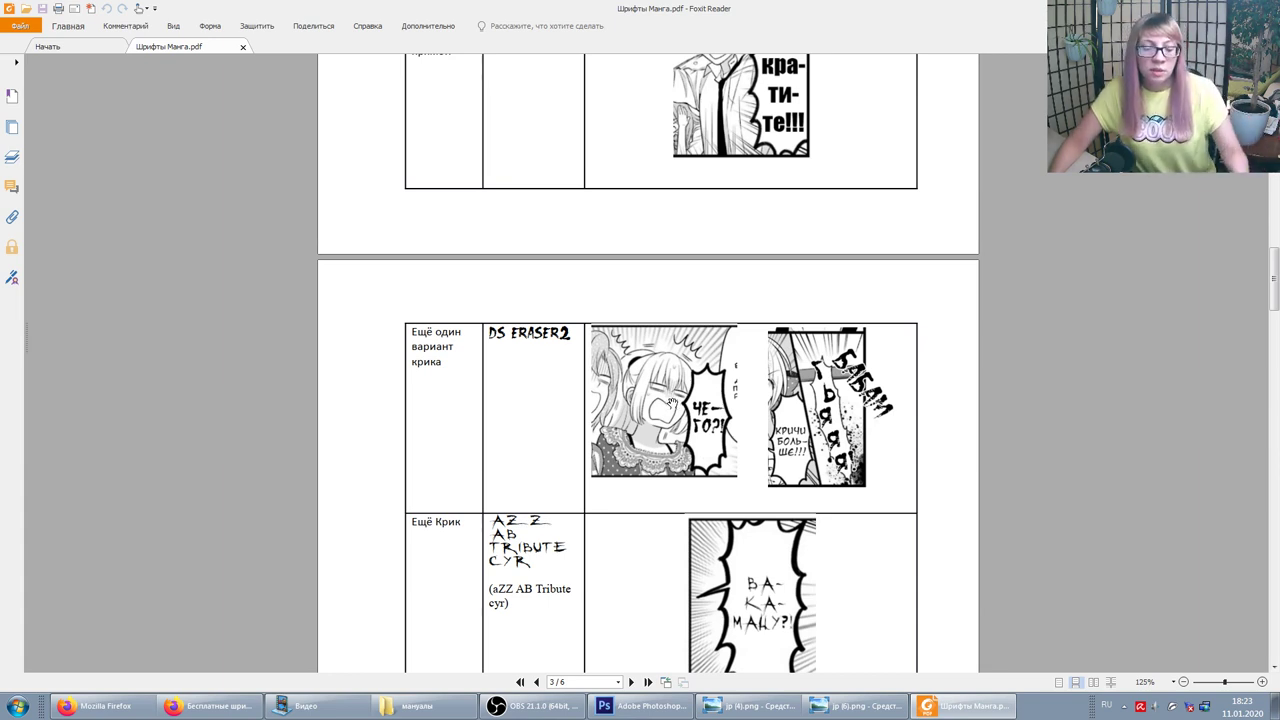
scroll(798, 412, up, 1)
scroll(798, 412, down, 2)
scroll(757, 414, down, 5)
scroll(757, 414, down, 1)
scroll(757, 414, down, 2)
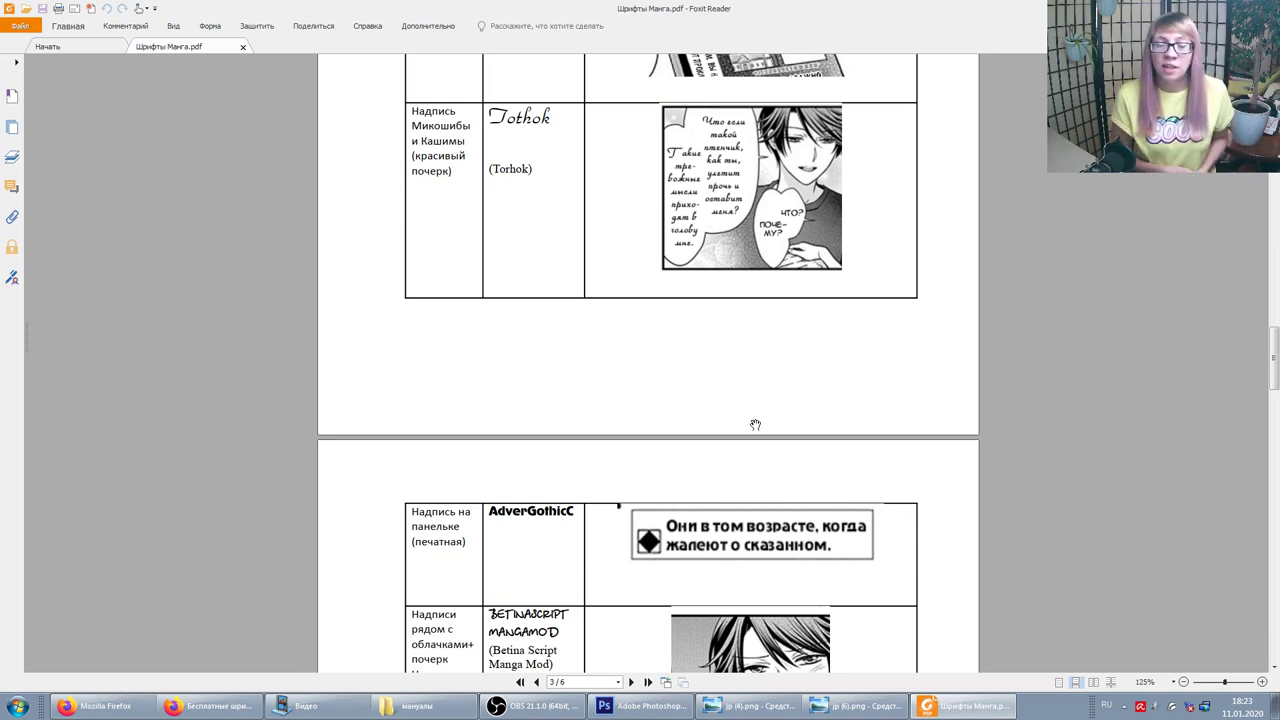
Step: Scroll back up through the manga font PDF's pages
scroll(918, 448, up, 1)
scroll(908, 443, up, 1)
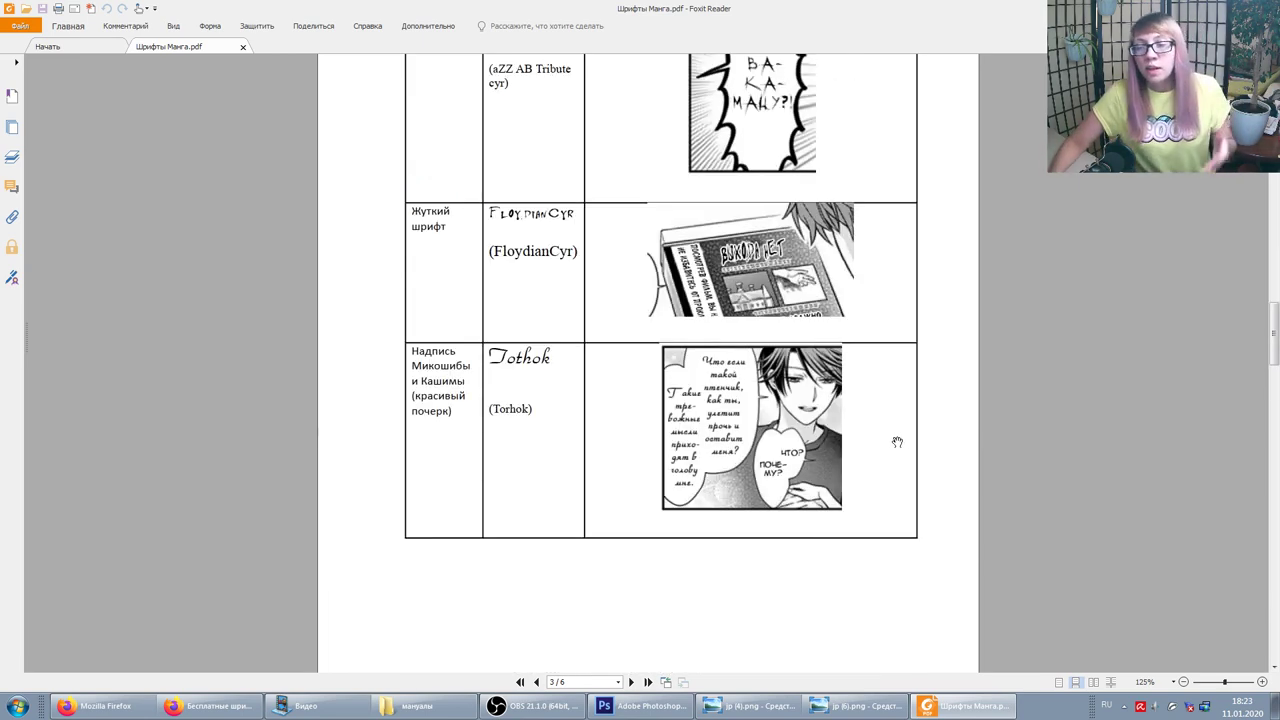
scroll(860, 430, up, 2)
scroll(806, 418, up, 3)
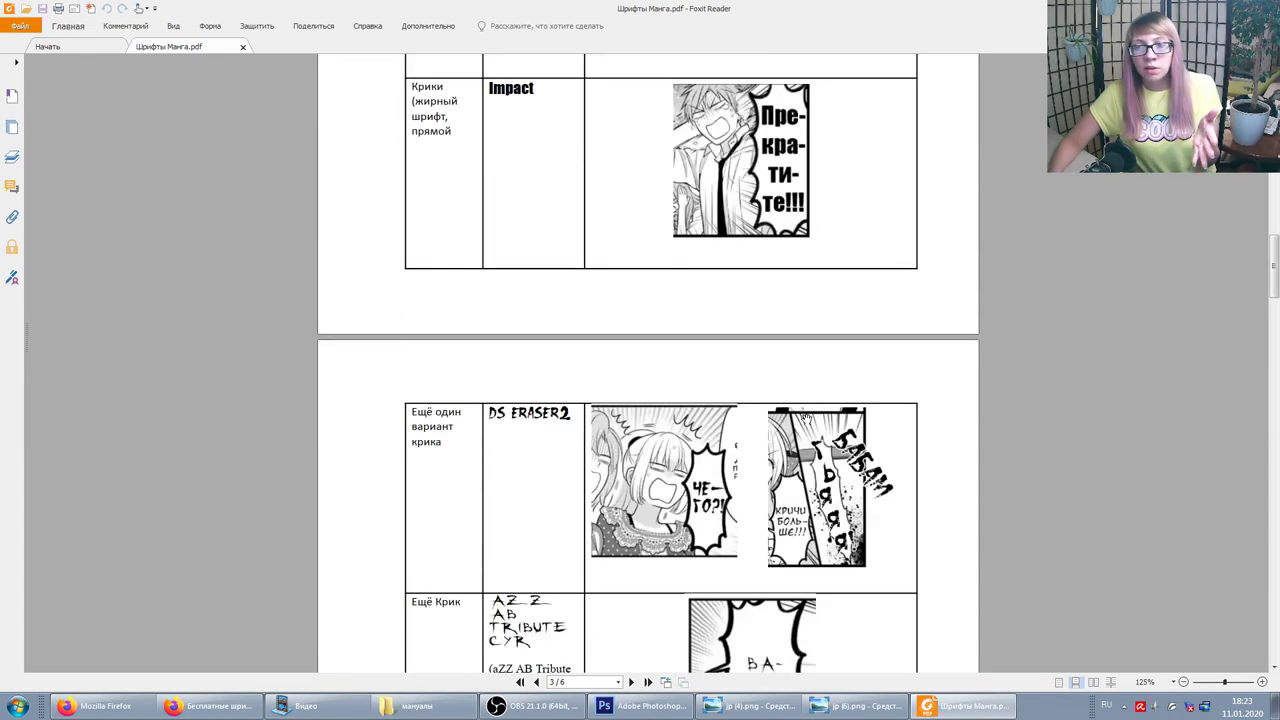
scroll(806, 418, up, 1)
scroll(806, 418, up, 1)
scroll(790, 410, up, 2)
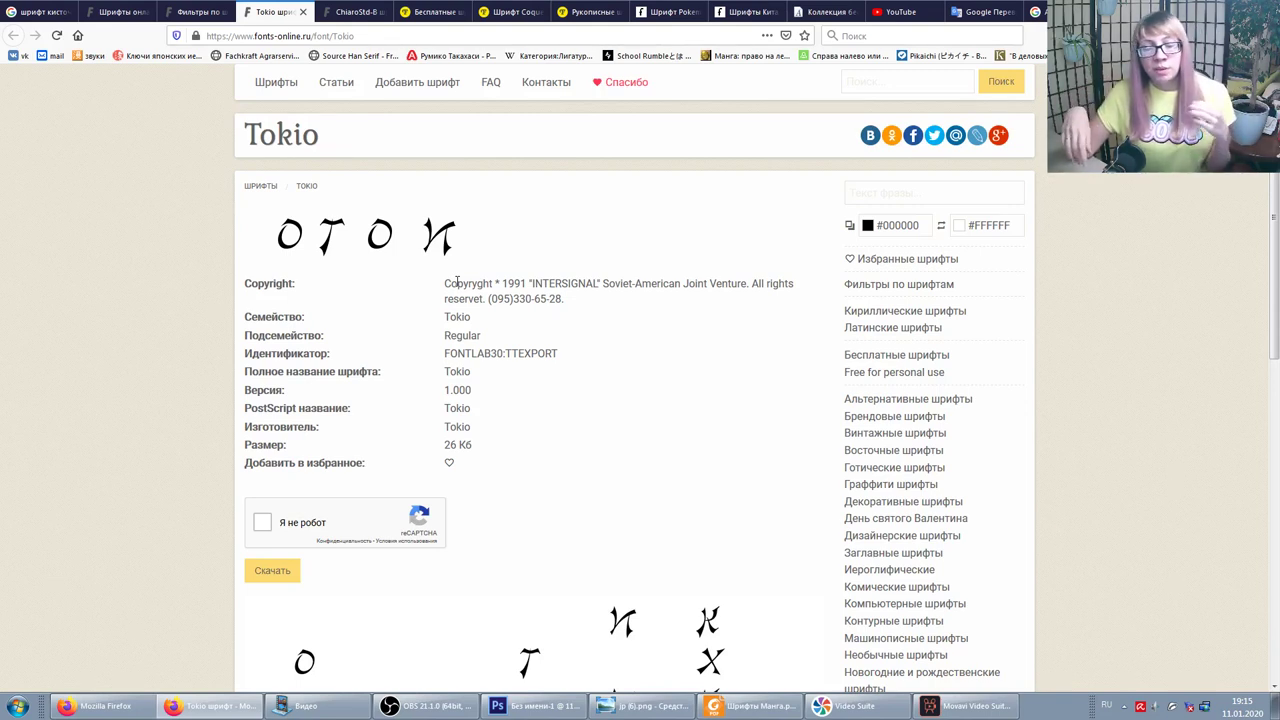
mouse_move(440, 289)
mouse_down()
mouse_move(526, 286)
mouse_move(494, 293)
mouse_up()
click(539, 304)
scroll(505, 298, down, 5)
scroll(1094, 283, down, 3)
scroll(994, 274, up, 5)
scroll(988, 279, down, 2)
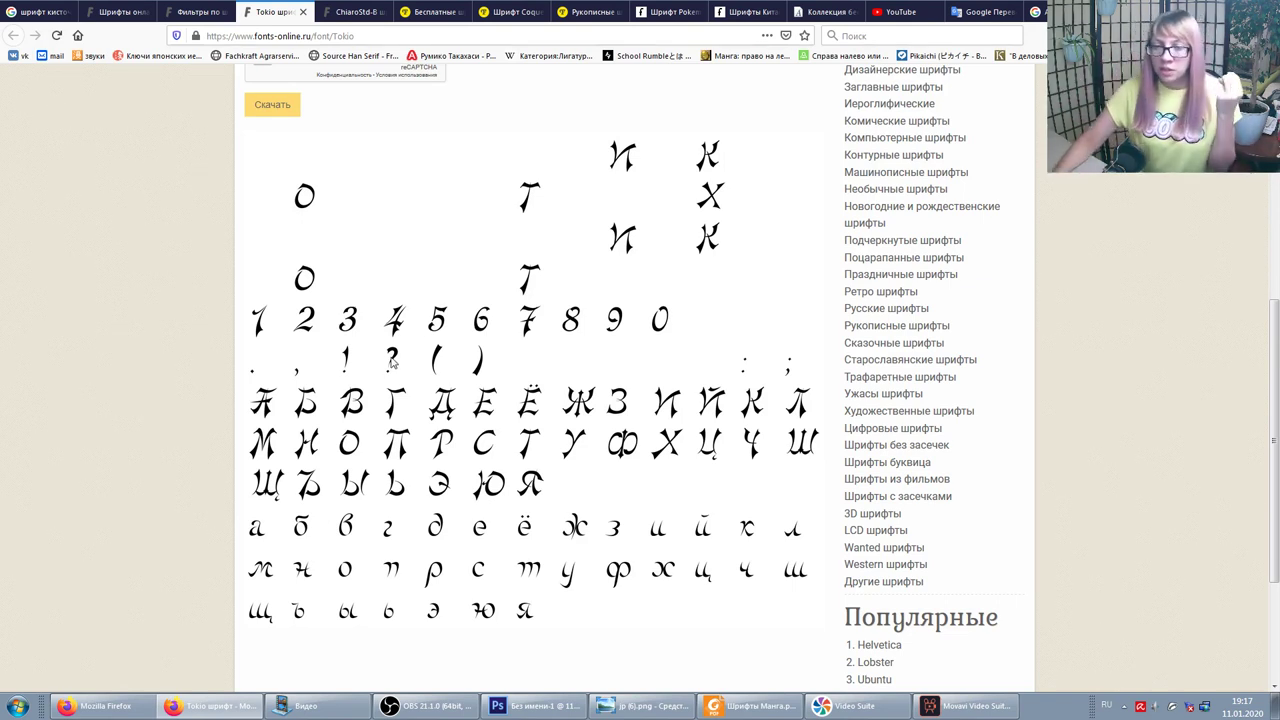
click(645, 706)
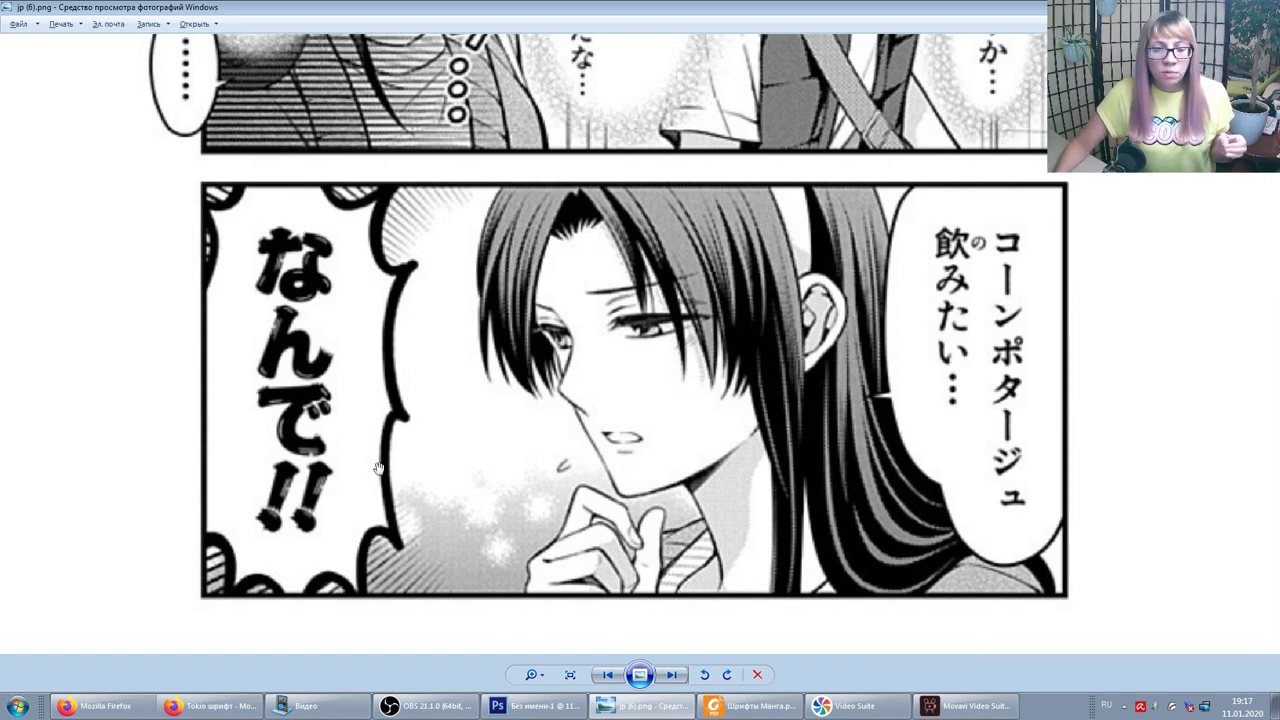
click(230, 707)
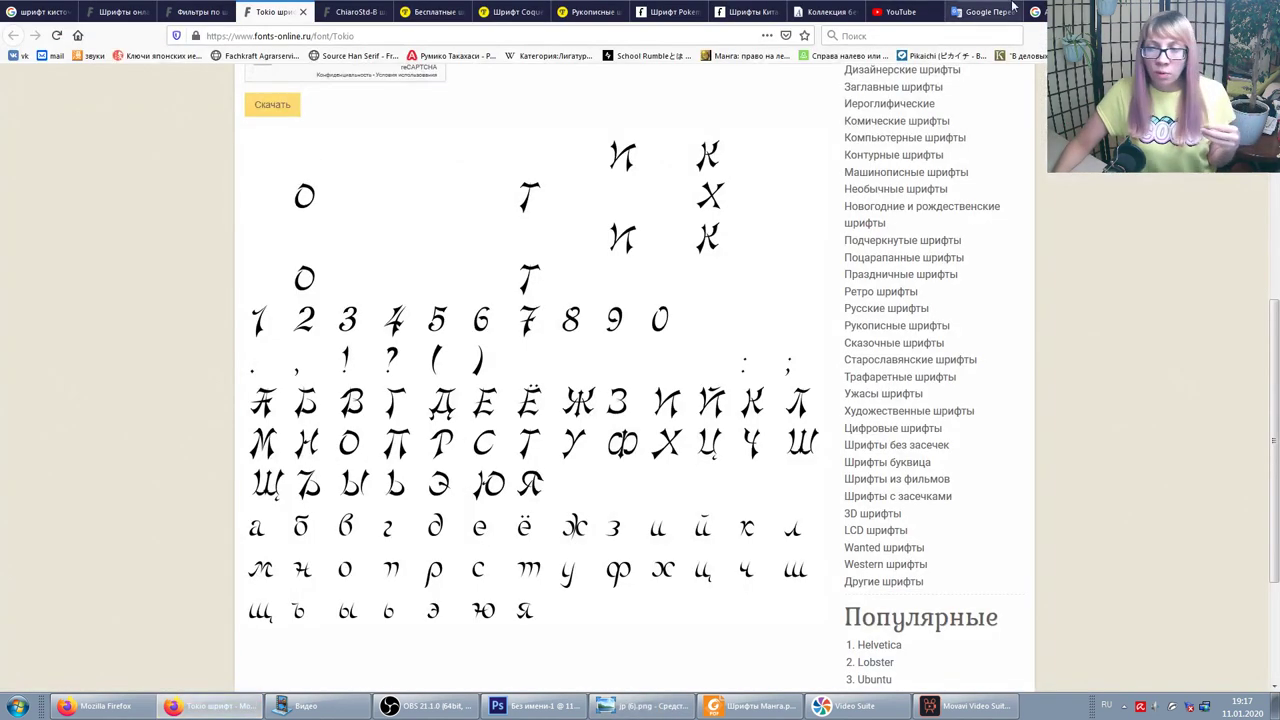
scroll(928, 243, up, 7)
scroll(843, 252, down, 6)
scroll(843, 252, down, 6)
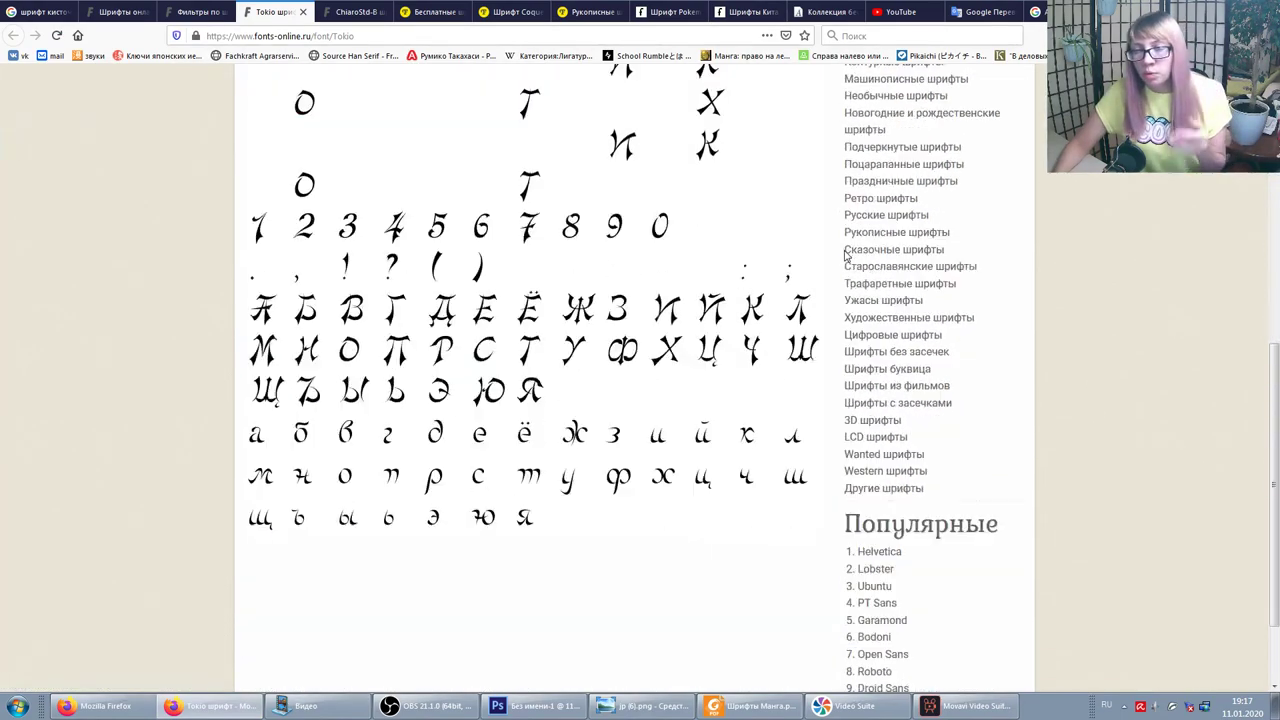
scroll(1062, 282, up, 3)
scroll(1062, 282, up, 2)
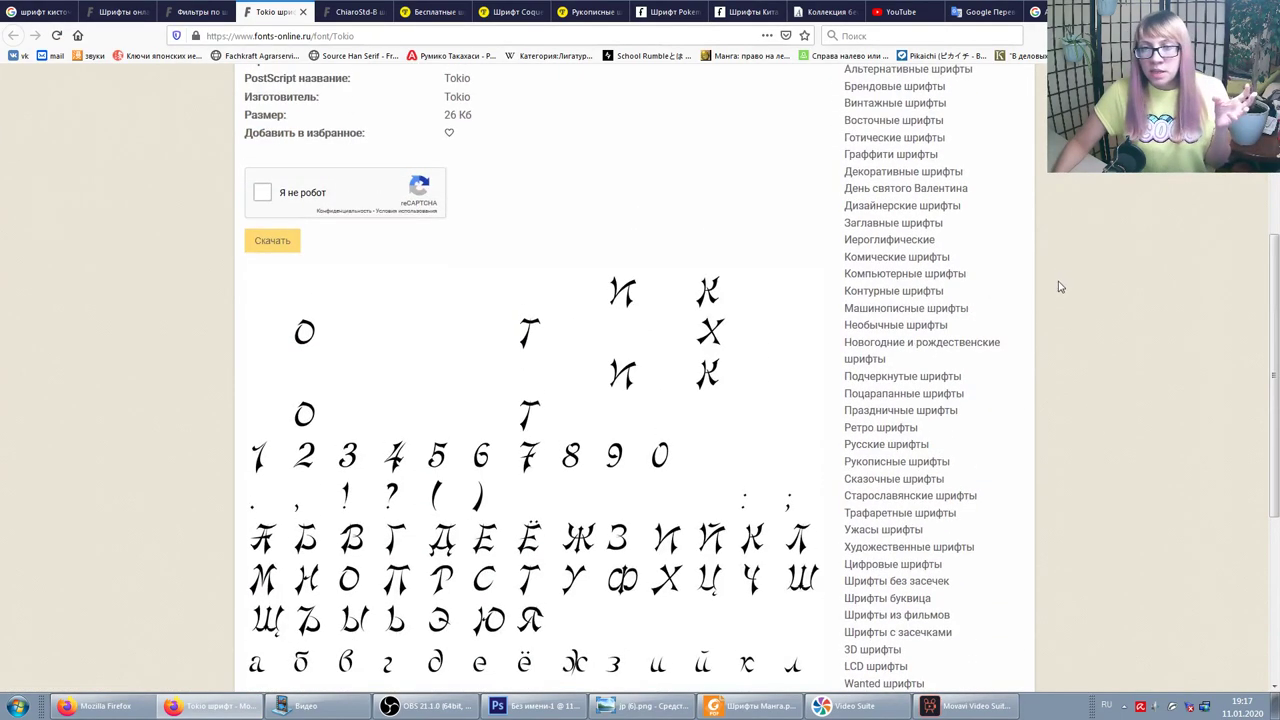
click(425, 706)
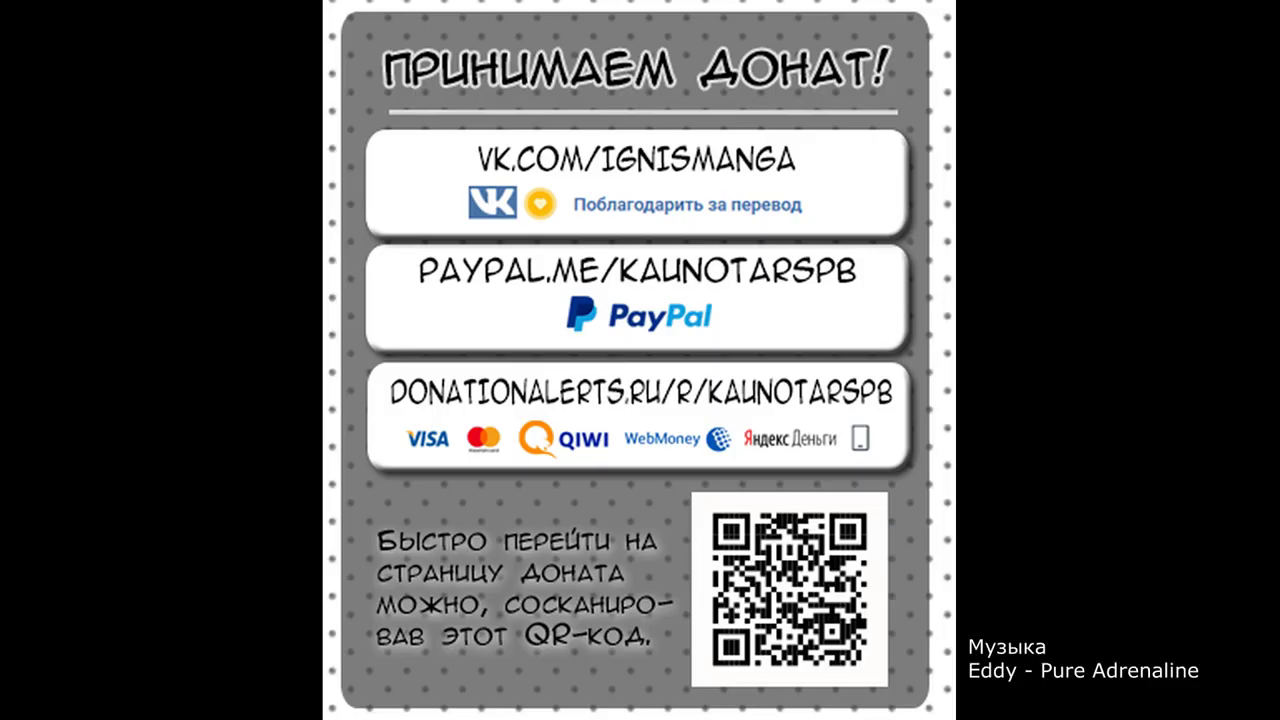